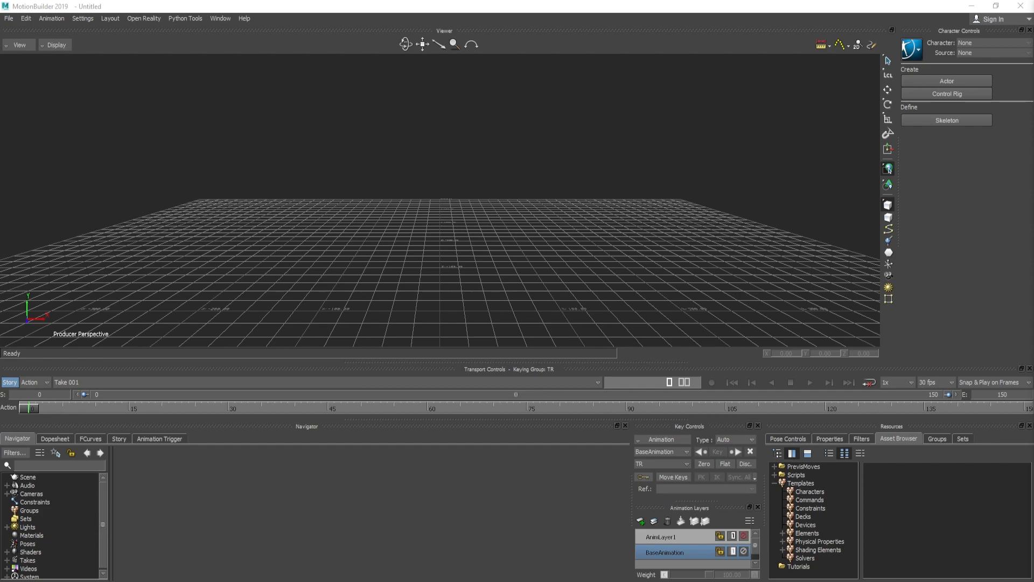
Switch to File Explorer and open the from_LIAR folder inside Mod1_Brief1 to find the rig and walk FBX files
key("alt+Left")
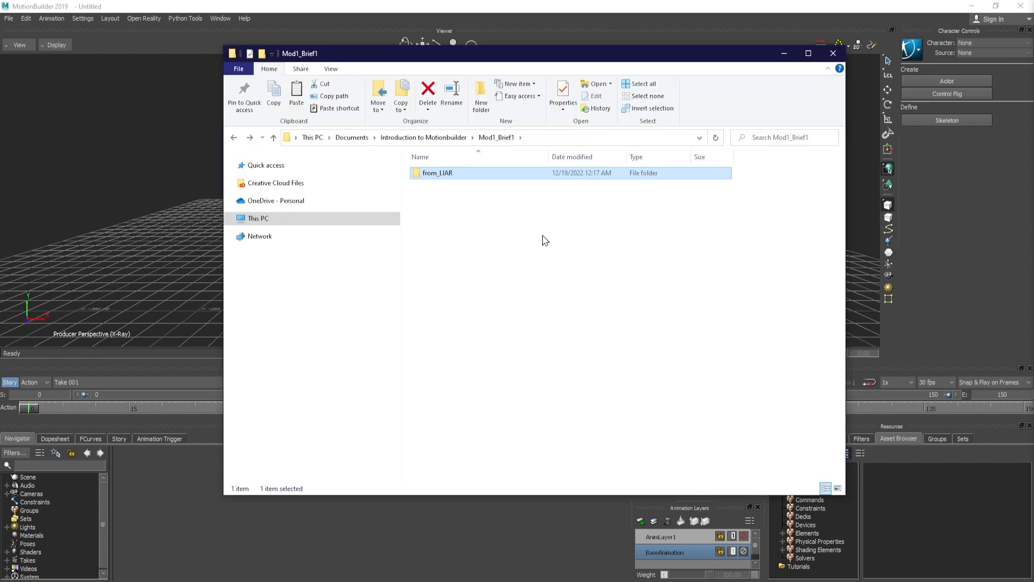
double_click(494, 174)
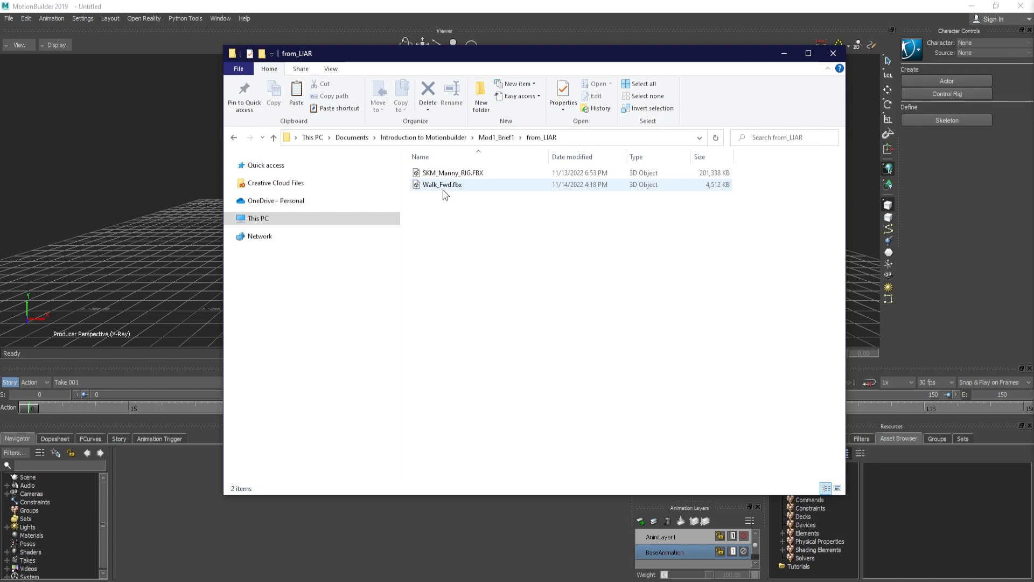
left_click(453, 173)
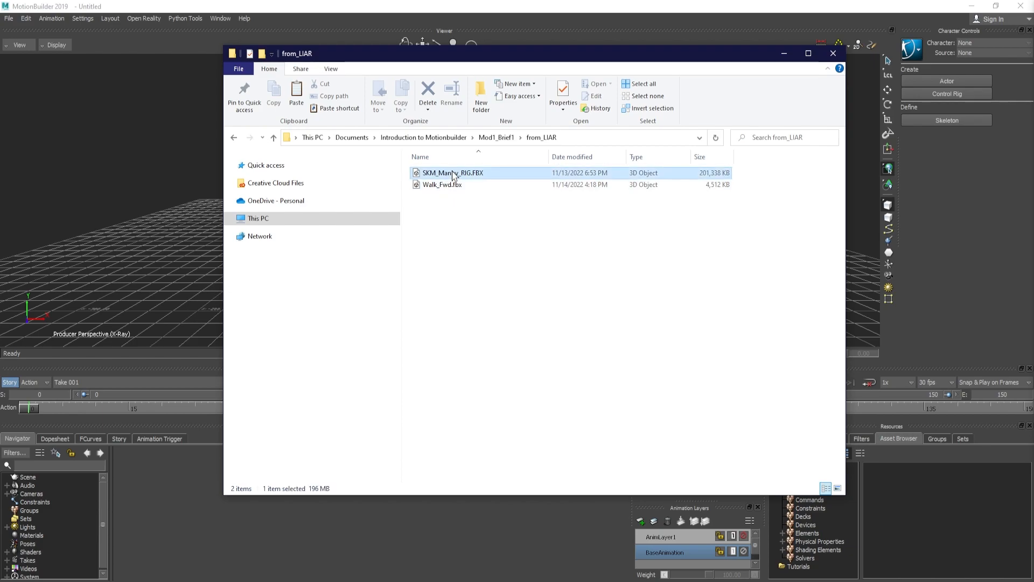
left_click(456, 185)
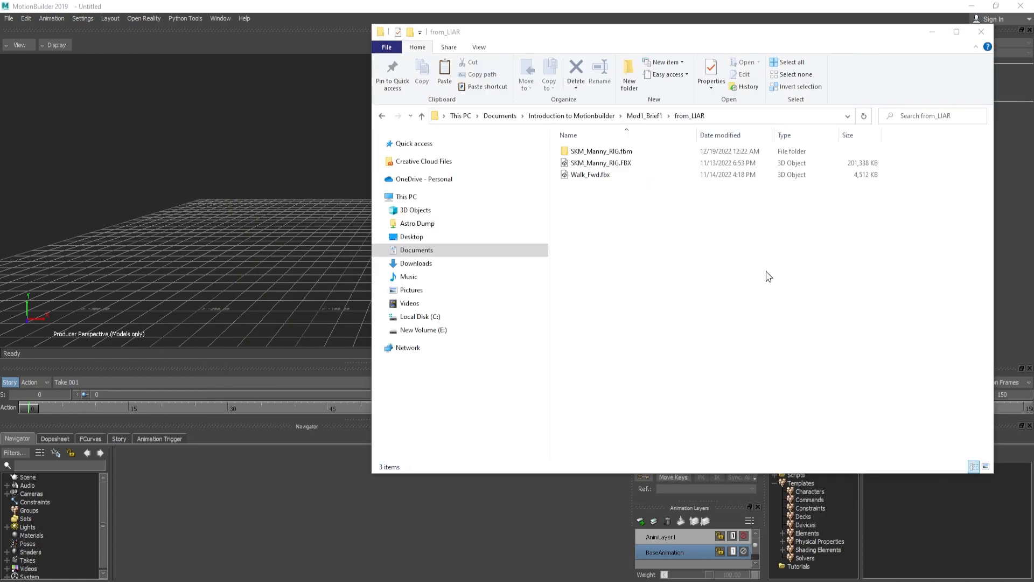
Copy the full path of the SKM_Manny_RIG.FBX file
left_click(633, 156)
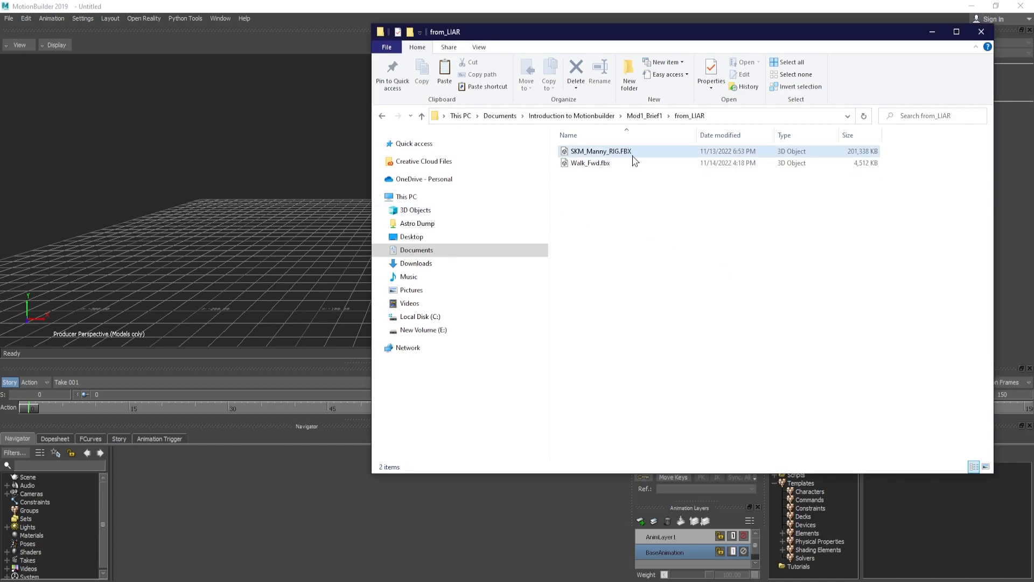
left_click(637, 156)
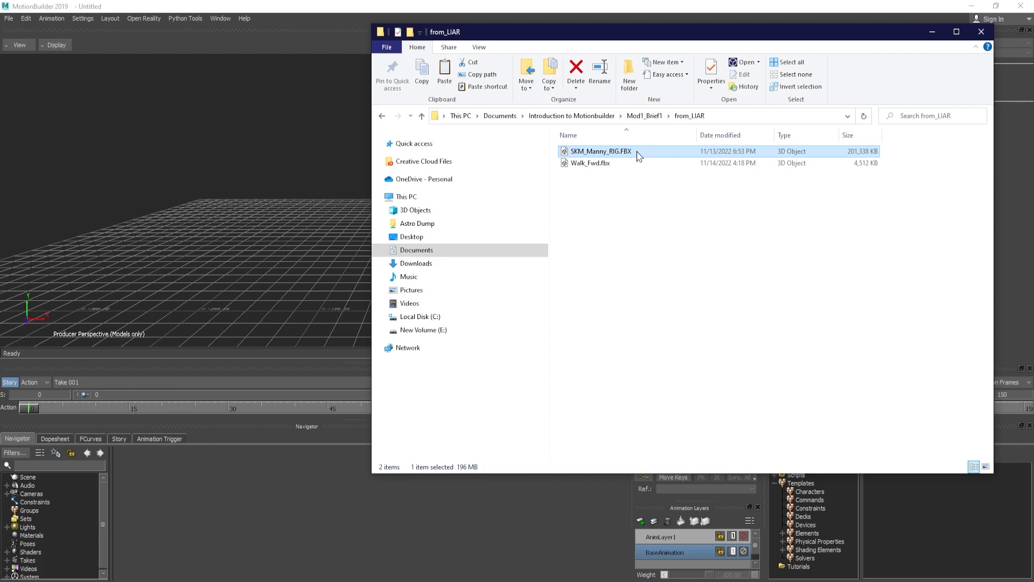
right_click(639, 155)
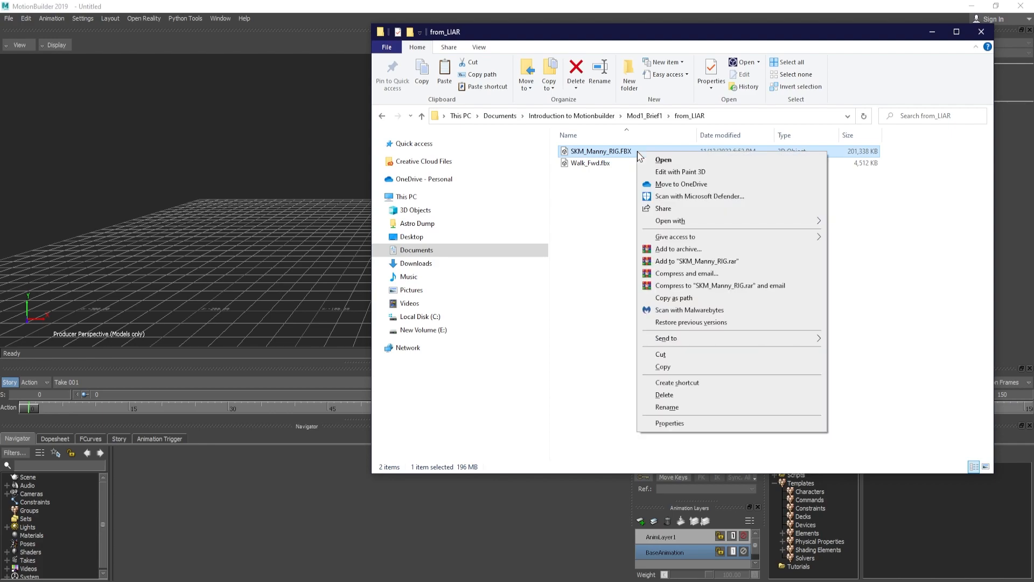
left_click(683, 299)
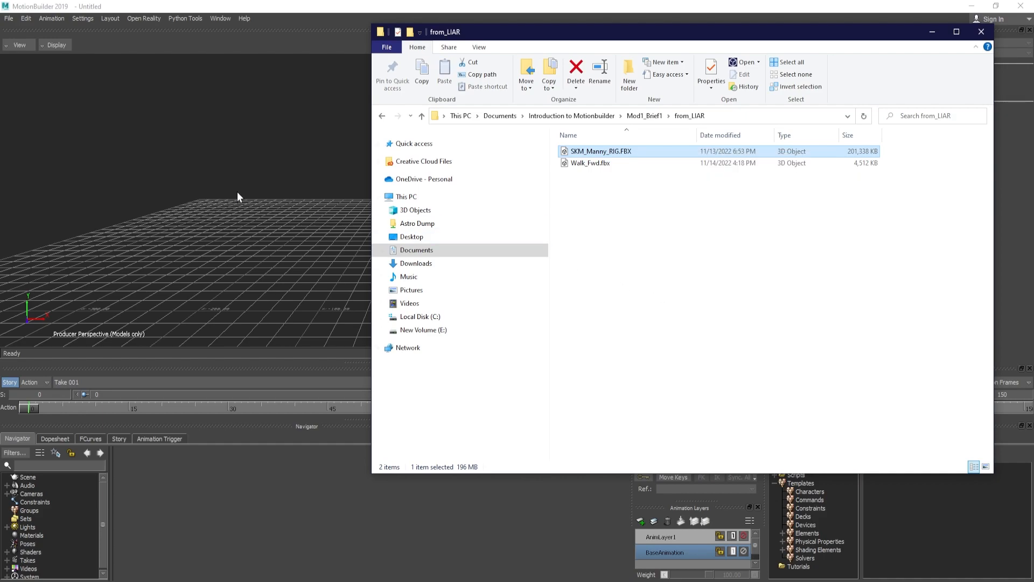
Switch to MotionBuilder and merge SKM_Manny_RIG.FBX into the scene using the copied path, with the import of Take 001 turned off
left_click(9, 19)
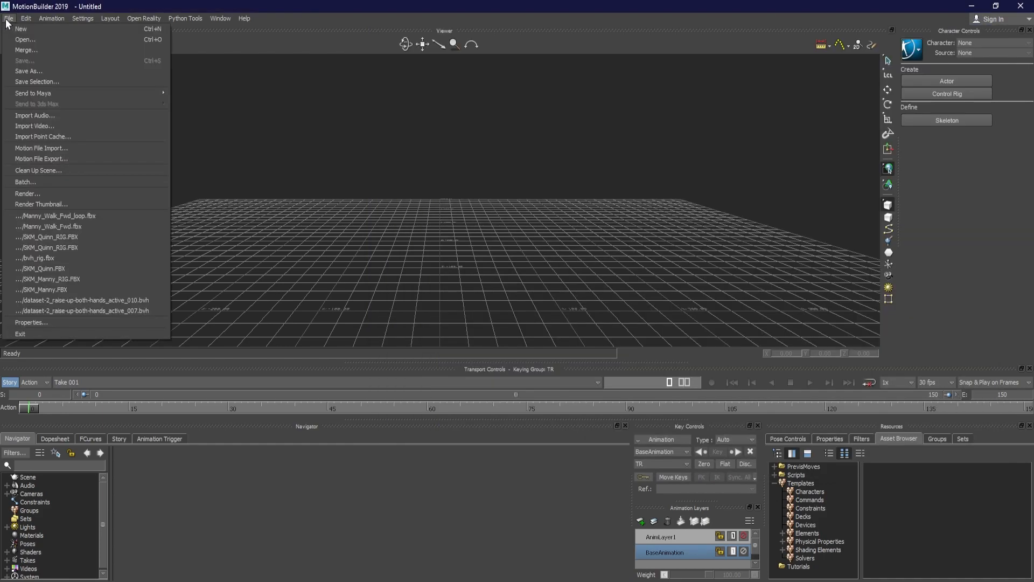
left_click(21, 51)
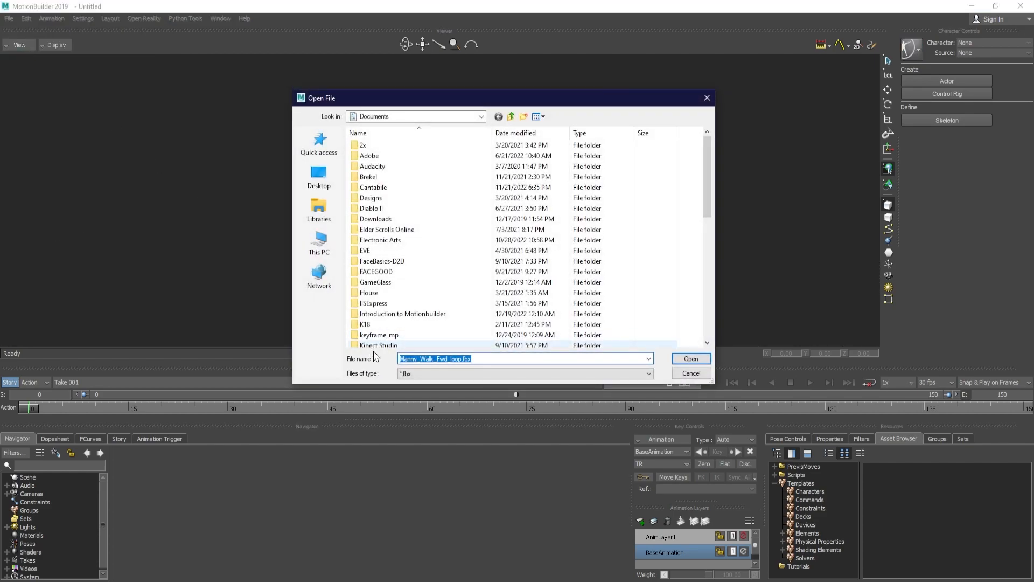
key("ctrl+v")
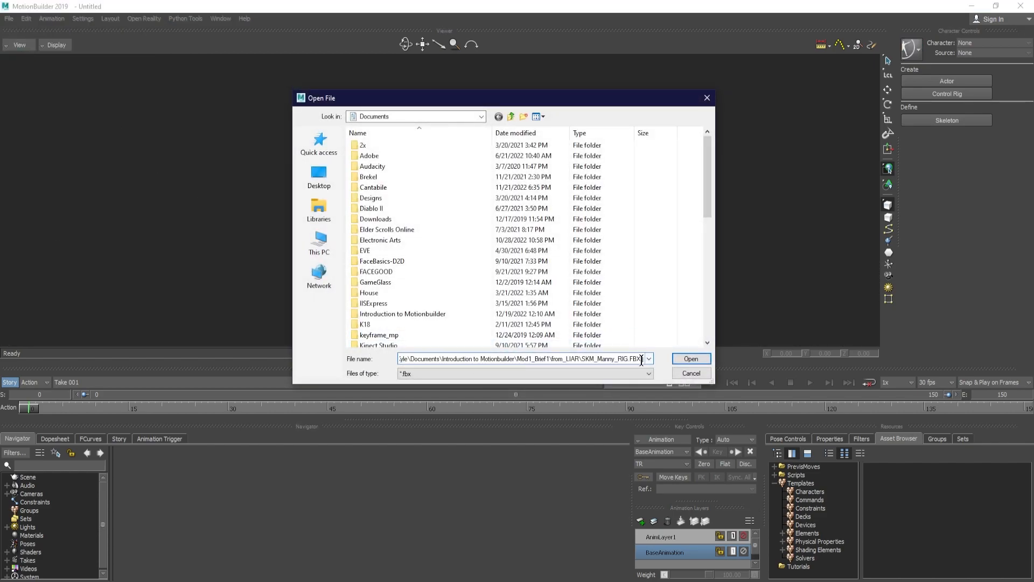
left_click(691, 359)
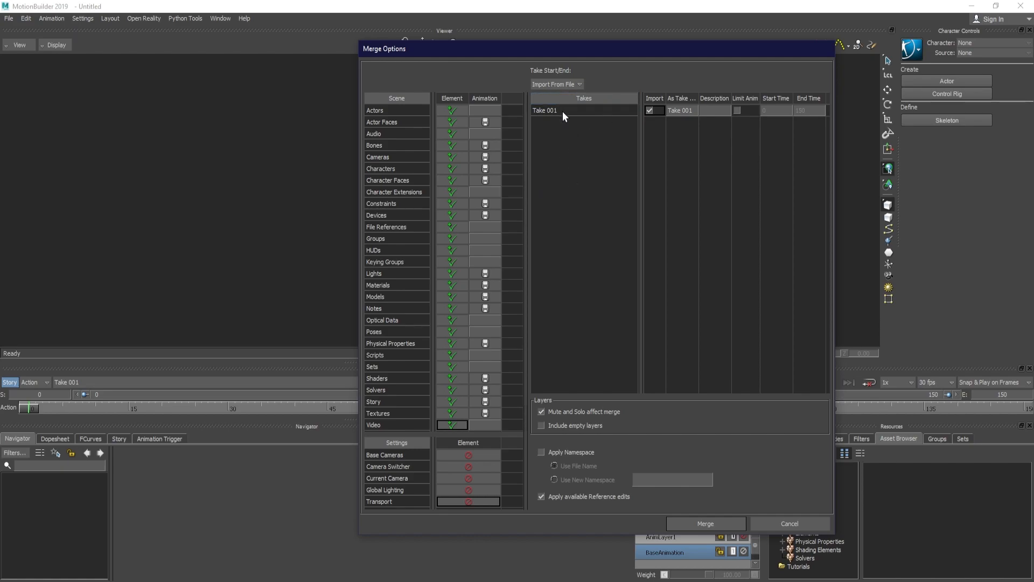
left_click(649, 110)
left_click(717, 524)
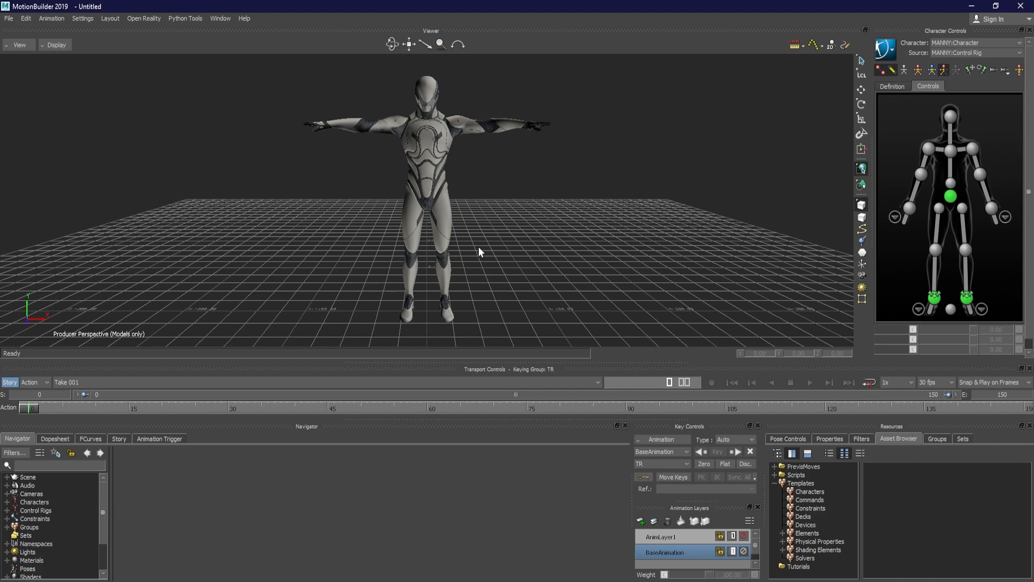
Confirm Maya as the mouse and keyboard interaction mode, for MotionBuilder only
left_click(83, 19)
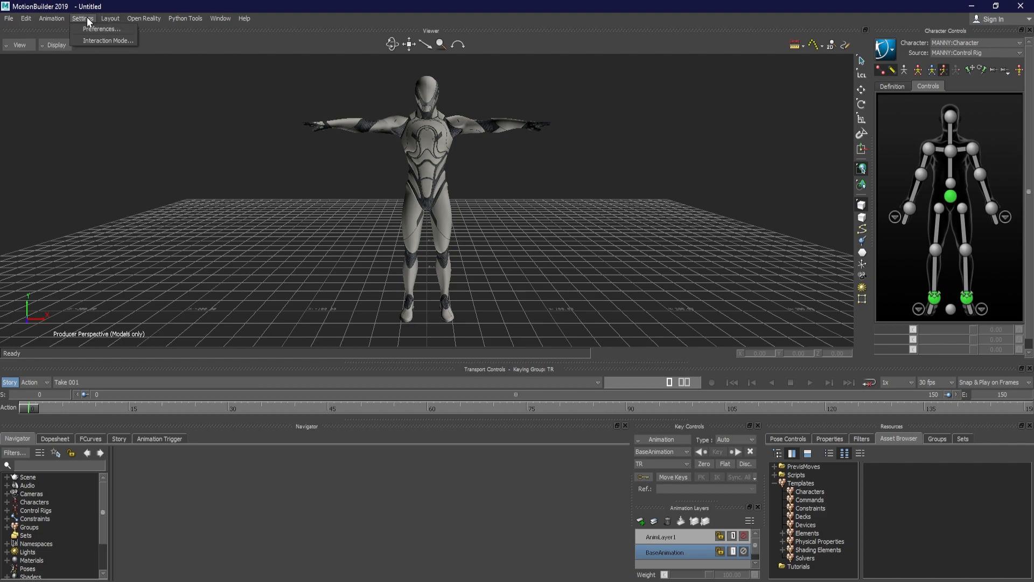
left_click(107, 41)
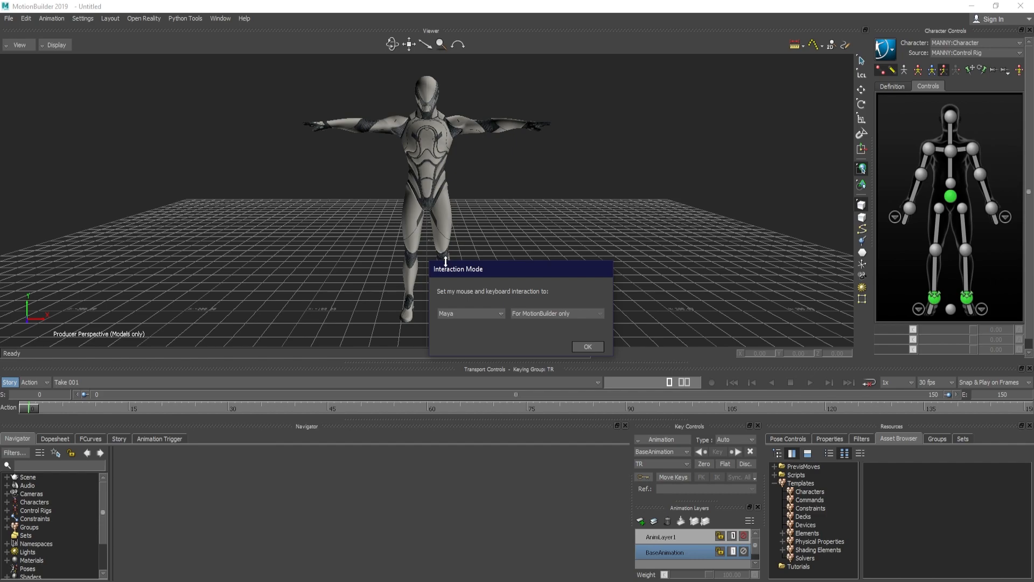
left_click_drag(471, 277, 605, 151)
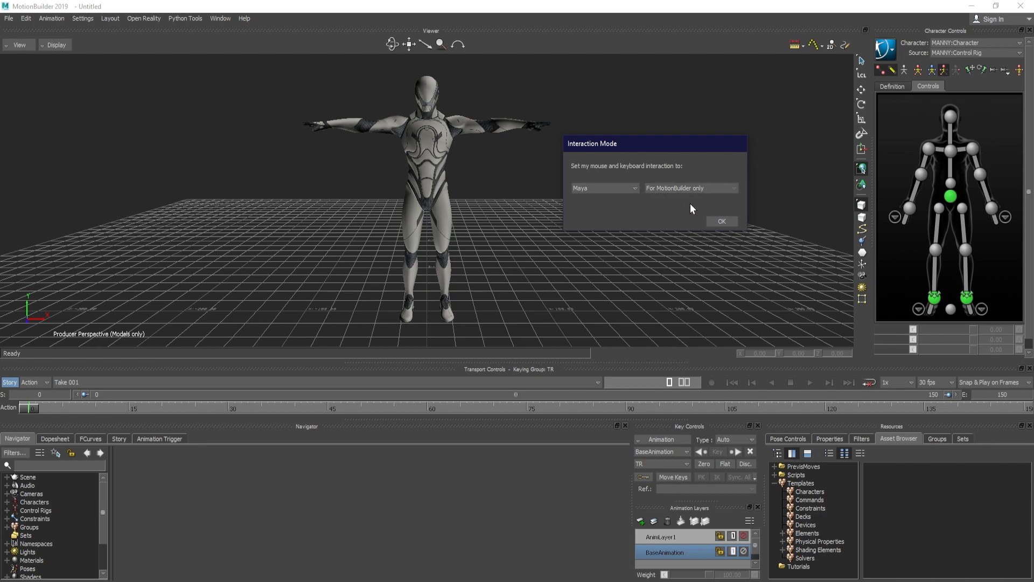
left_click(725, 222)
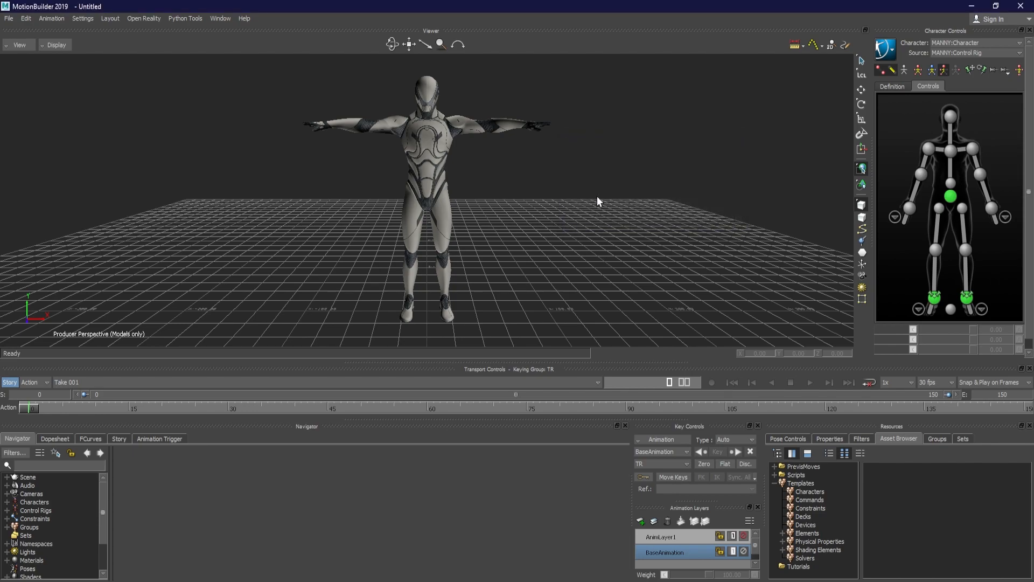
Examine the merged Manny character in the viewer from several angles and distances
left_click_drag(576, 182, 583, 150, "alt")
middle_click_drag(583, 150, 607, 154, "alt")
right_click_drag(607, 154, 601, 154, "alt")
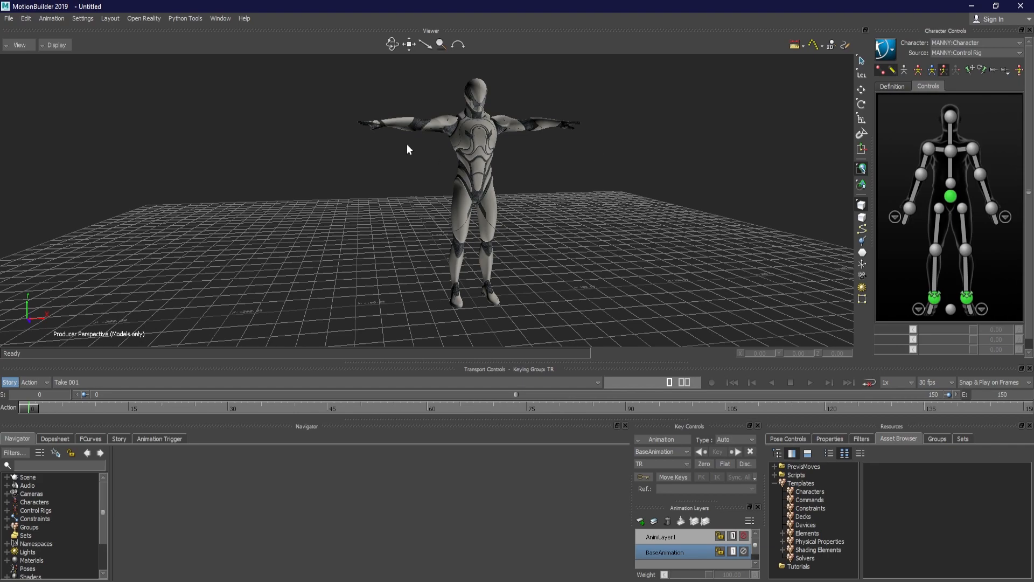
left_click_drag(560, 149, 536, 159, "alt")
left_click_drag(368, 192, 588, 171, "alt")
left_click_drag(676, 209, 542, 161, "alt")
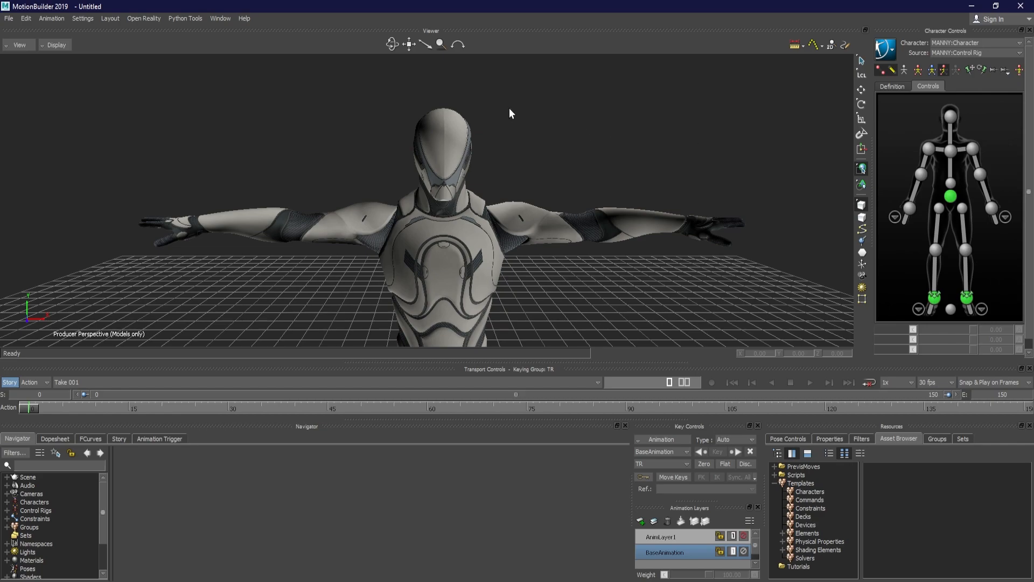
left_click_drag(509, 109, 558, 133, "alt")
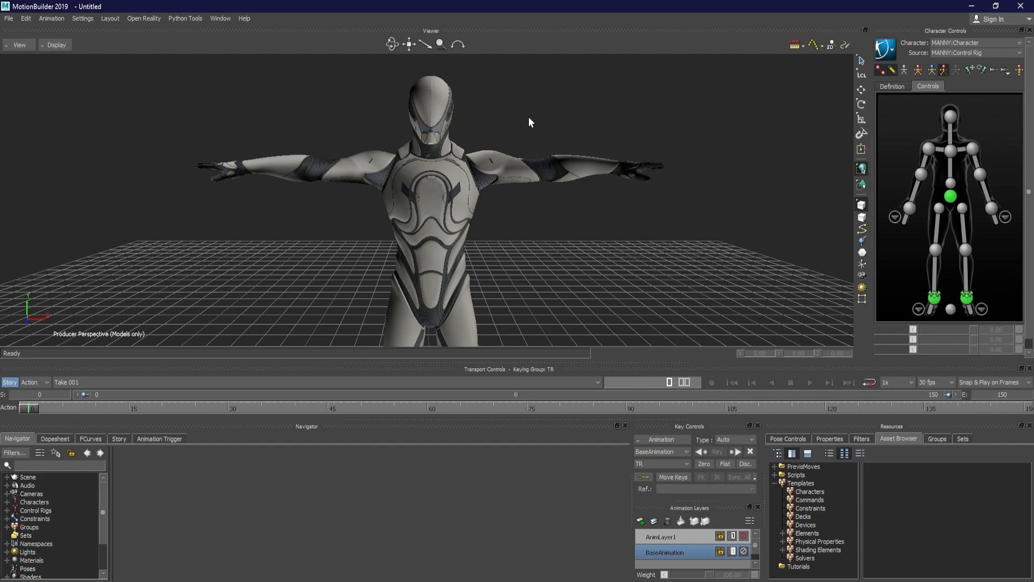
right_click_drag(576, 96, 673, 111, "alt")
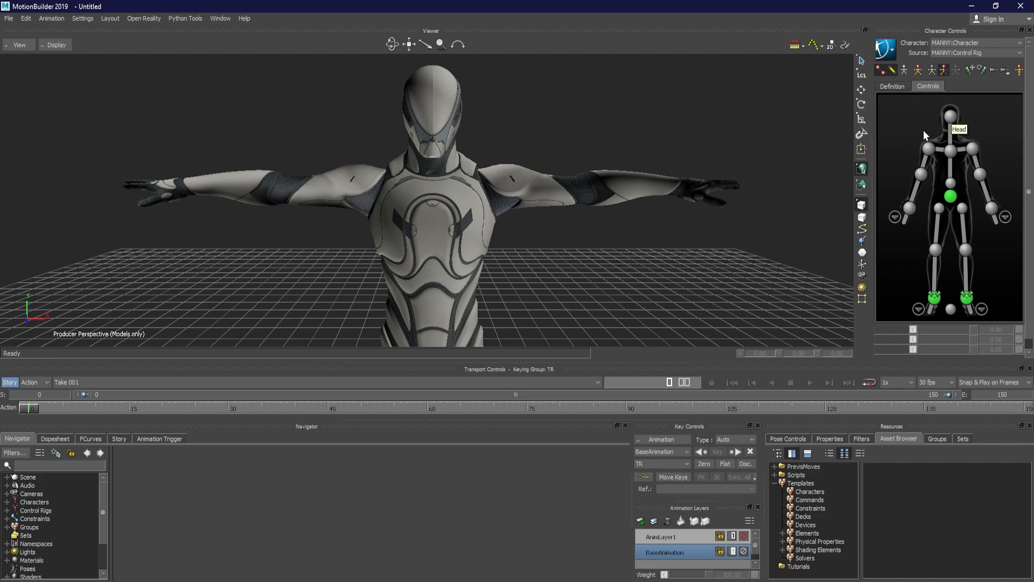
Try bending Manny's upper body by translating the chest effector of the control rig, and undo the moves
left_click(948, 152)
key("t")
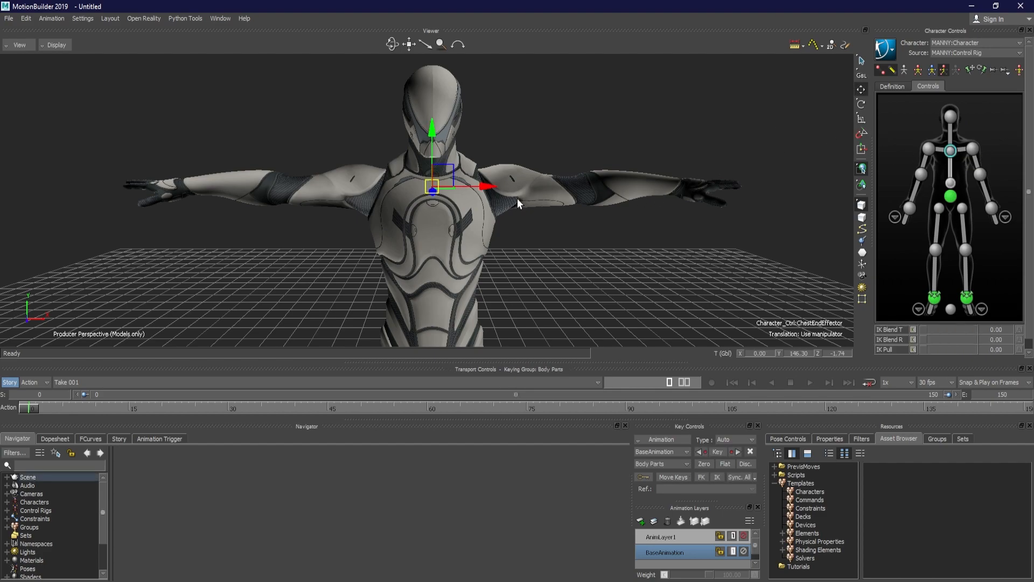
left_click_drag(638, 193, 501, 178, "ctrl")
mouse_move(501, 178)
left_mouse_down("ctrl+shift")
mouse_move(533, 176)
mouse_move(506, 189)
left_mouse_up("ctrl+shift")
left_click_drag(434, 193, 502, 212)
key("ctrl+z")
left_click_drag(602, 276, 483, 234, "ctrl+shift")
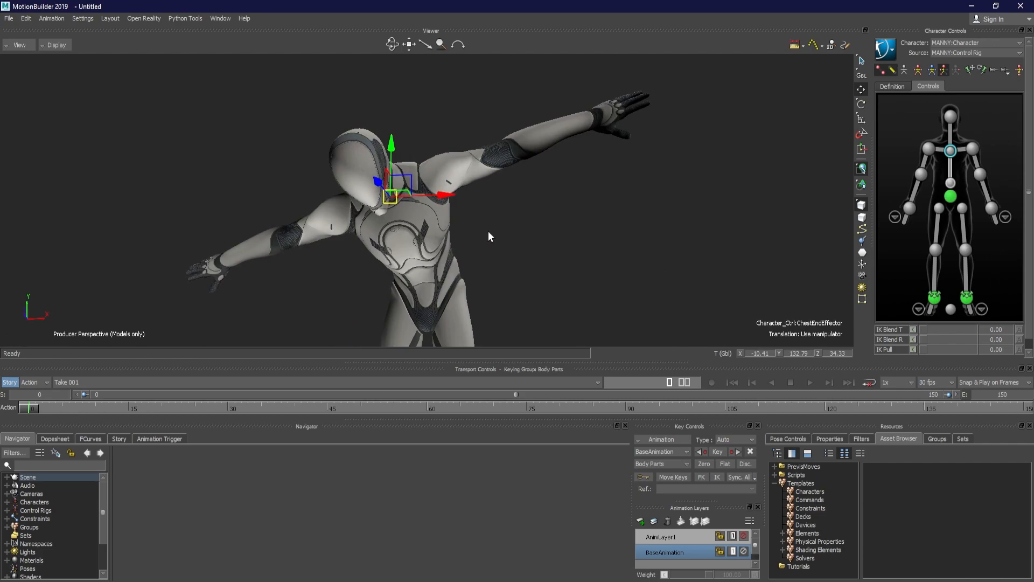
key("ctrl+z")
Try translating the hips effector to shift the whole body, and undo the moves
left_click(951, 197)
left_click_drag(678, 199, 512, 167, "ctrl")
left_click_drag(511, 168, 575, 156, "shift")
left_click_drag(499, 137, 484, 187)
left_click_drag(682, 219, 547, 207, "ctrl+shift")
left_click_drag(409, 200, 520, 190)
left_click_drag(379, 166, 402, 184)
key("ctrl+z")
key("ctrl+z")
left_click_drag(584, 190, 564, 169, "ctrl")
key("ctrl+z")
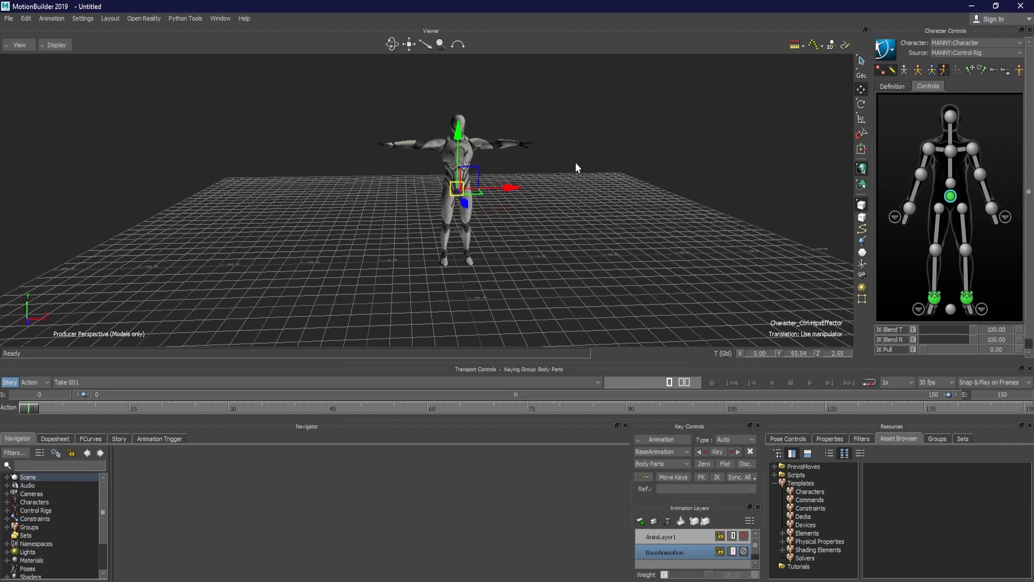
Try translating the shoulder effectors to raise and lower the arms, and undo the moves
left_click(943, 150)
left_click_drag(589, 128, 491, 147, "ctrl")
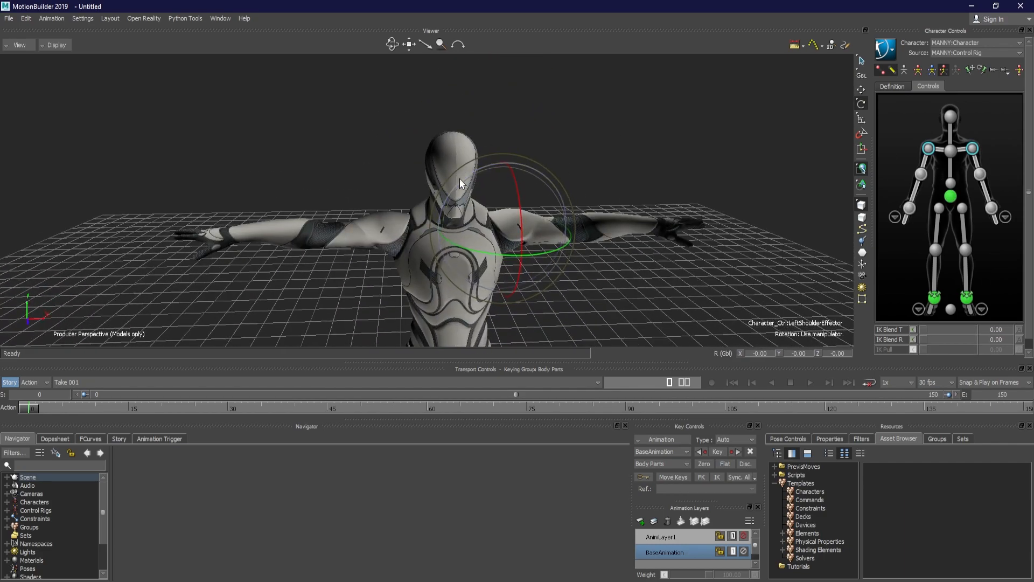
mouse_move(460, 179)
left_mouse_down()
mouse_move(480, 167)
mouse_move(438, 193)
mouse_move(464, 168)
mouse_move(452, 178)
left_mouse_up()
key("t")
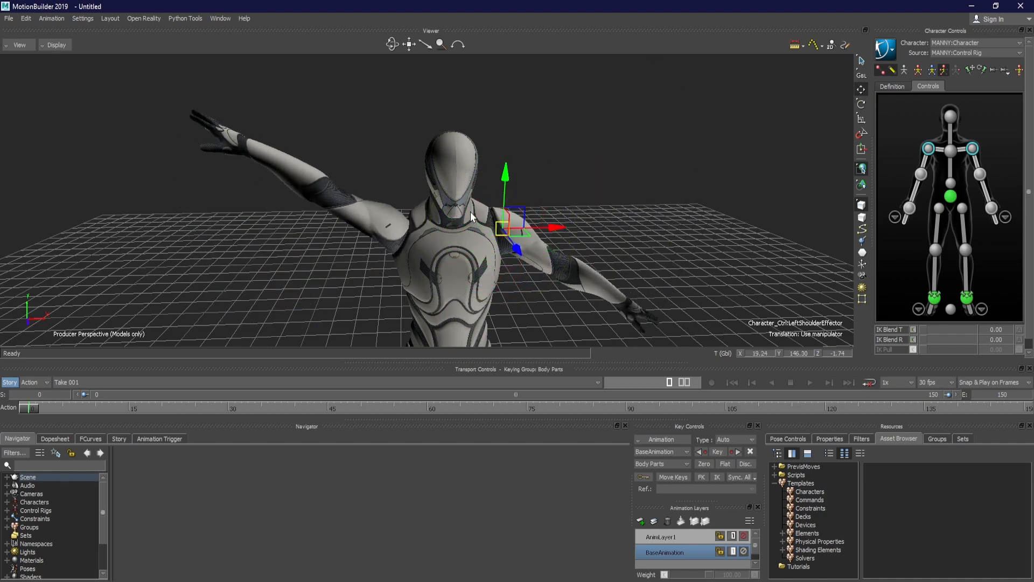
left_click_drag(516, 221, 511, 196)
key("ctrl+z")
key("ctrl+z")
Try translating the character's left wrist effector, and undo the move
left_click(992, 209)
left_click_drag(650, 224, 543, 235)
key("ctrl+z")
Try translating the head effector while viewing the character from different angles, and undo the move
left_click(948, 115)
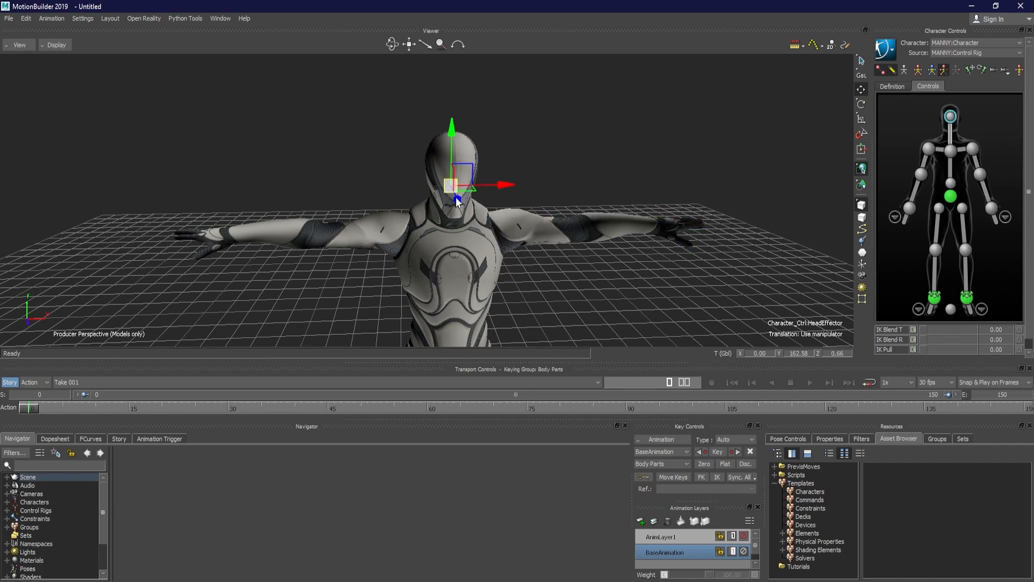
mouse_move(457, 199)
left_mouse_down()
mouse_move(464, 215)
mouse_move(448, 187)
mouse_move(456, 219)
mouse_move(454, 184)
left_mouse_up()
left_click_drag(507, 207, 551, 176, "ctrl+shift")
left_click_drag(679, 209, 637, 248, "ctrl")
left_click_drag(637, 249, 599, 180, "shift")
key("ctrl+z")
Show the rig in X-Ray display, return the character to its stance pose and clear the selection
key("ctrl+a")
key("ctrl+a")
key("ctrl+z")
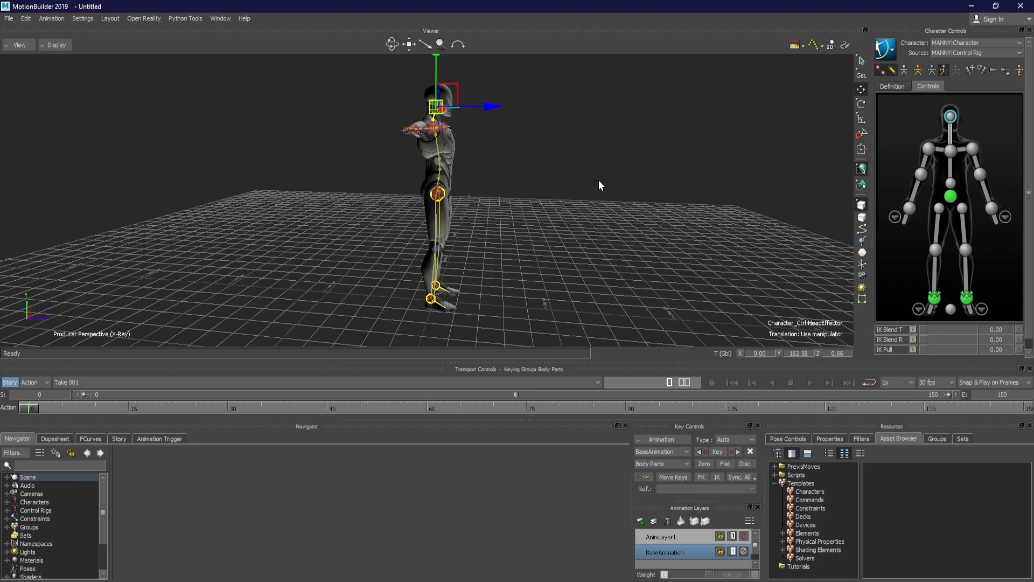
left_click(1019, 70)
left_click(645, 162)
left_click_drag(645, 162, 653, 156, "ctrl+shift")
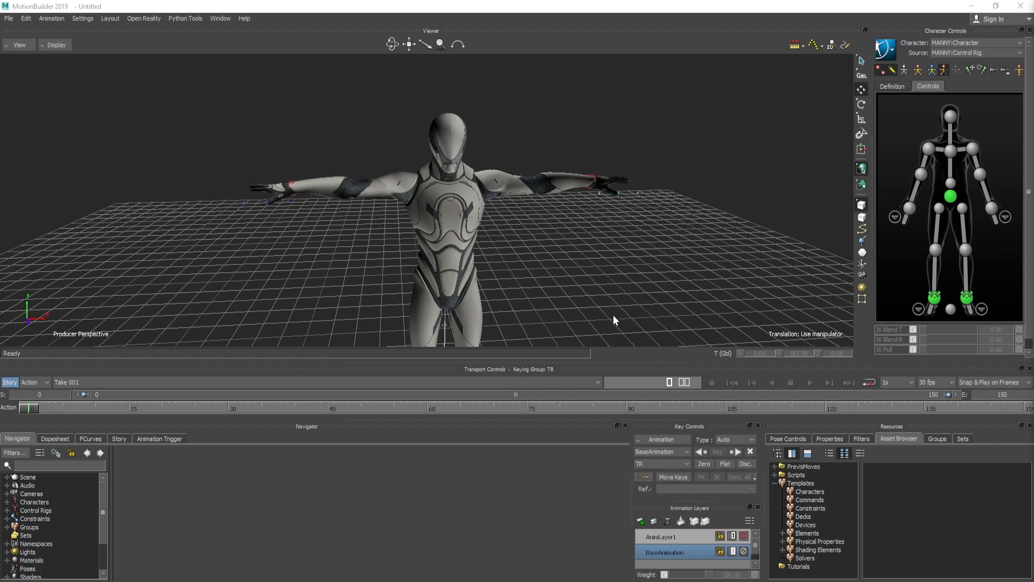
Bring up the Story window to display its shot track and timeline
left_click(119, 439)
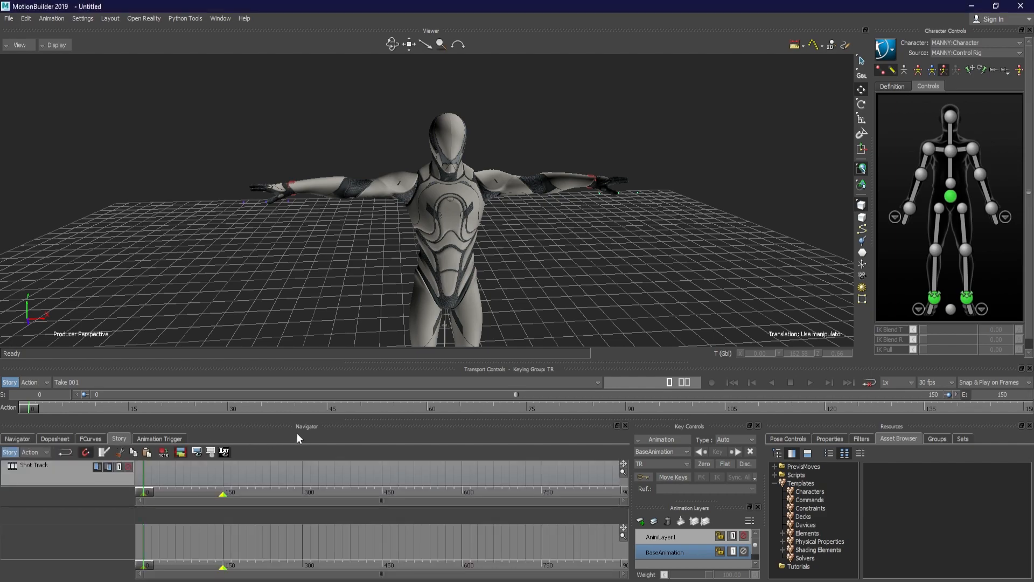
left_click(221, 18)
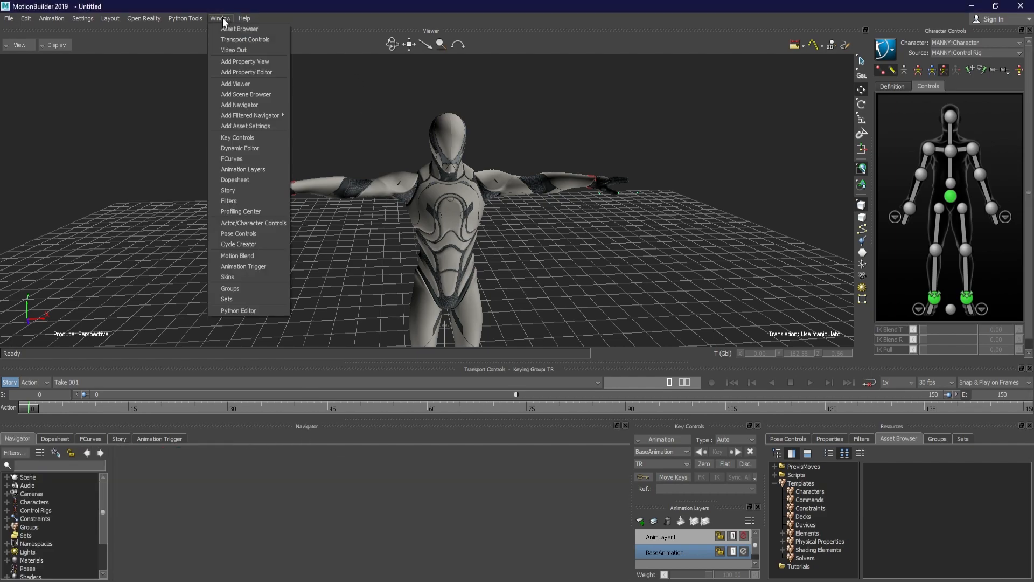
left_click(241, 188)
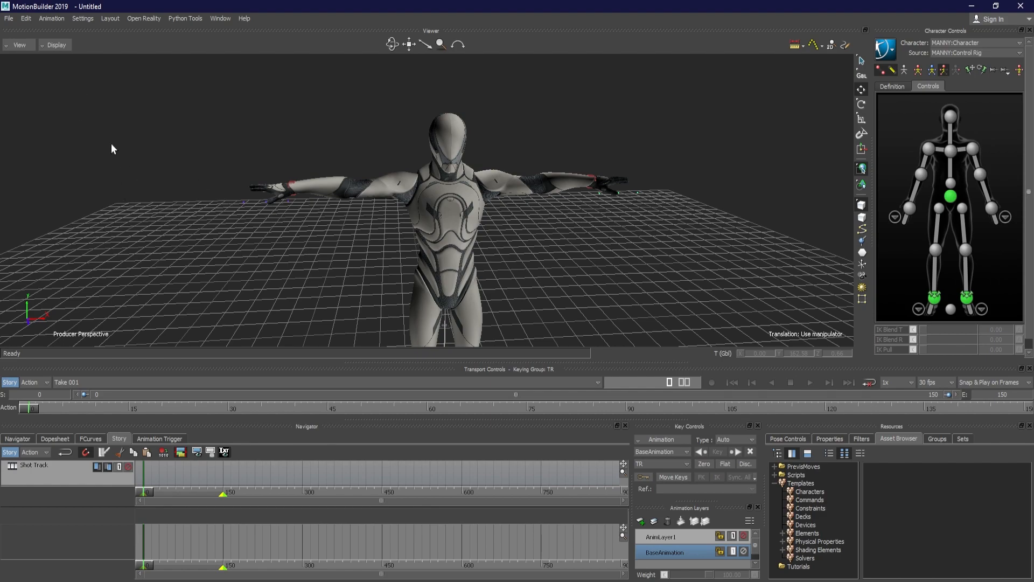
Apply the Editing layout, and show the Story window with more height by shrinking the viewer
left_click(108, 18)
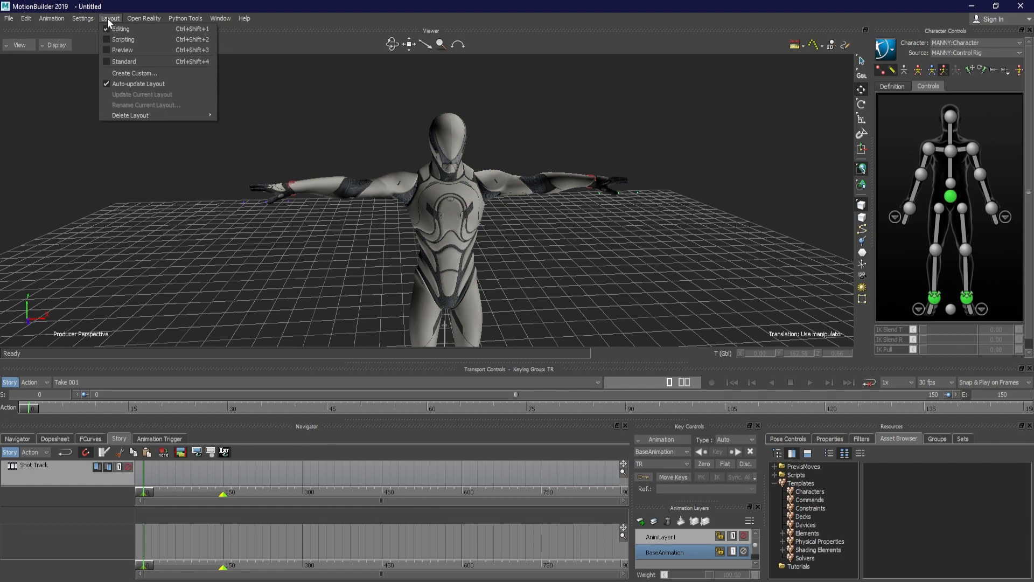
left_click(146, 28)
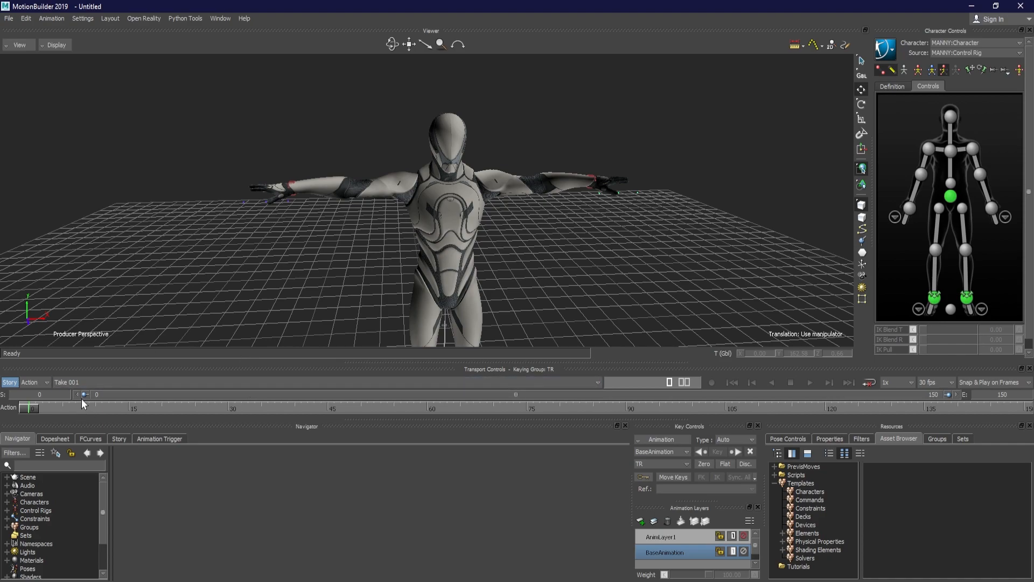
left_click(116, 439)
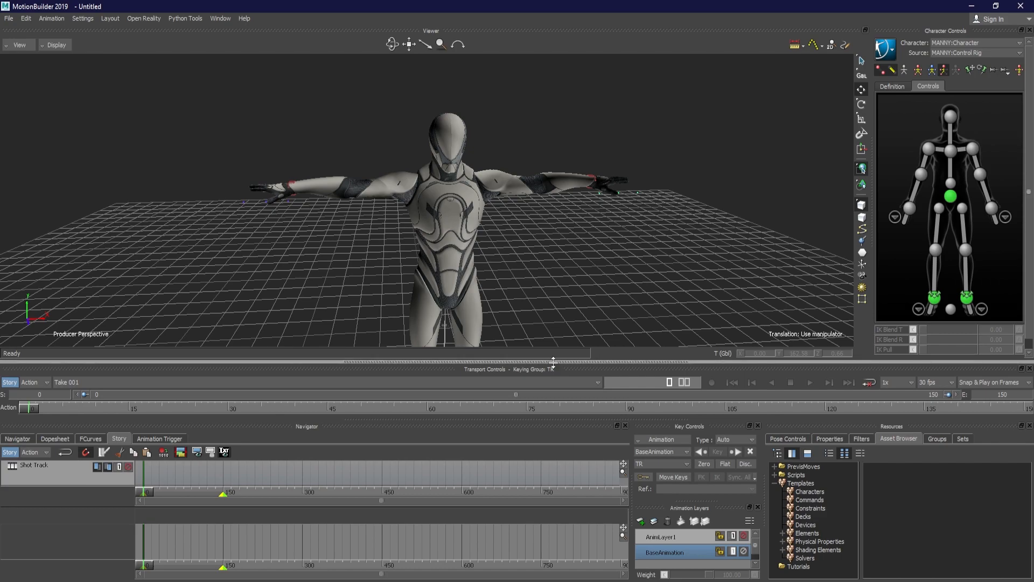
left_click_drag(613, 363, 618, 262)
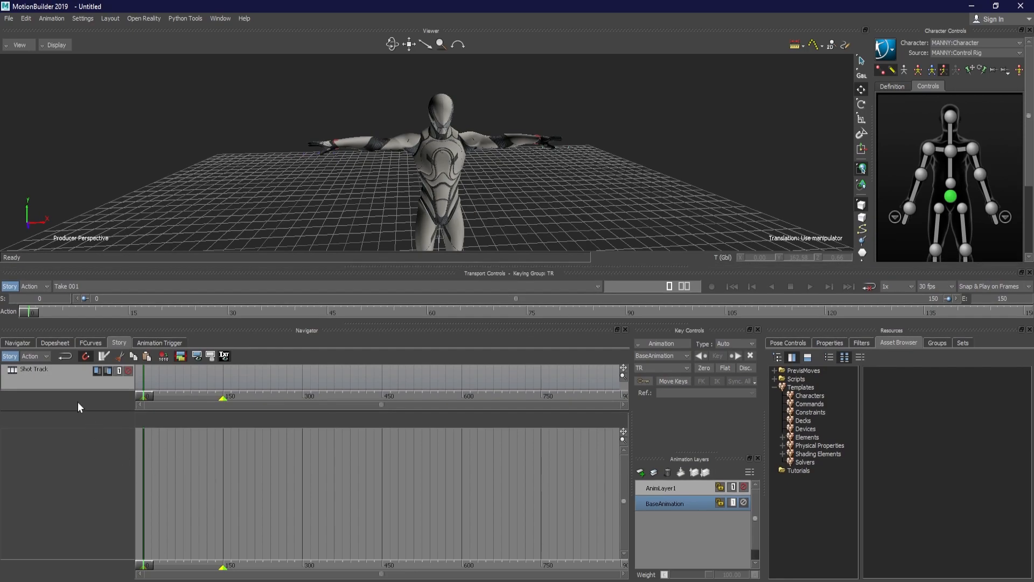
Resize the Story window's panes so the shot track area is minimal and the action track area gets most of the height
left_click_drag(67, 412, 49, 471)
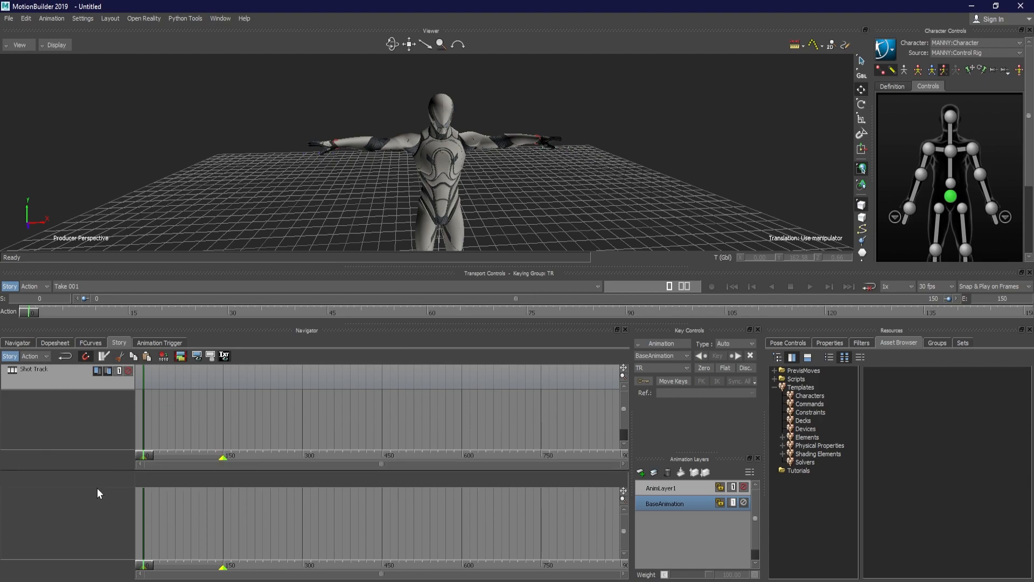
left_click_drag(106, 470, 108, 388)
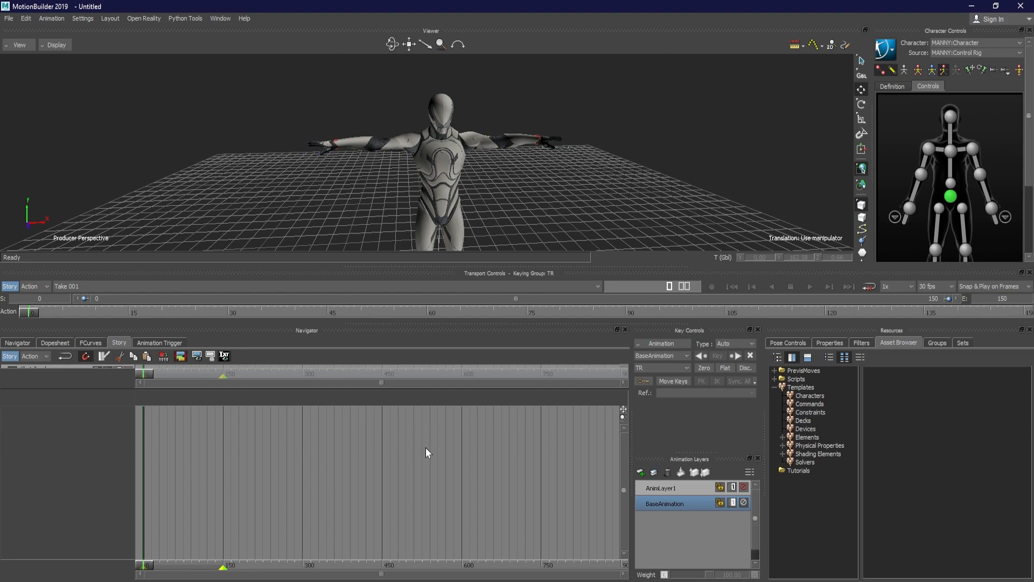
left_click_drag(456, 163, 444, 179, "shift")
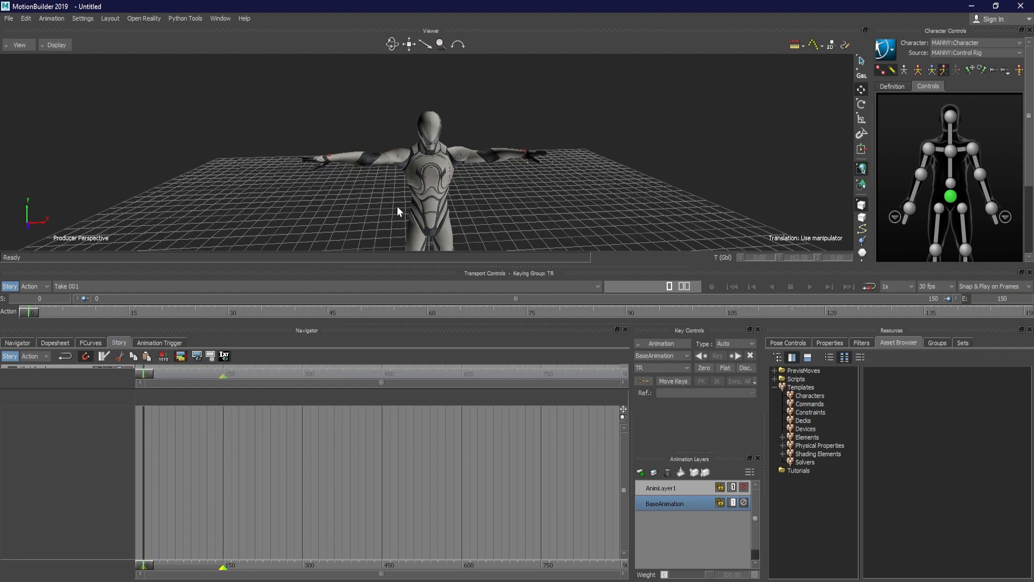
Insert a Character Animation Track in the Story window and assign MANNY:Character to it
right_click(41, 436)
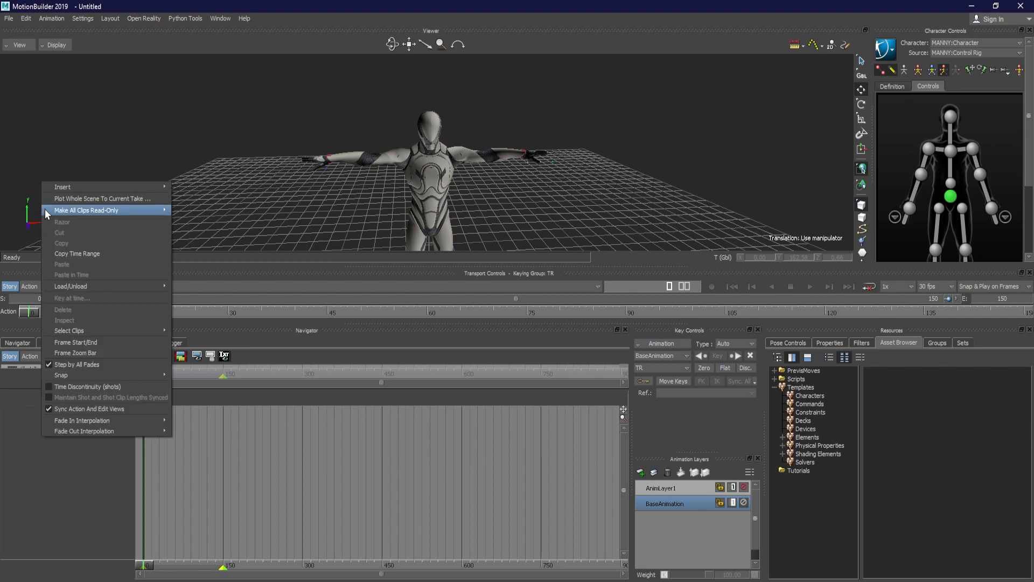
mouse_move(53, 190)
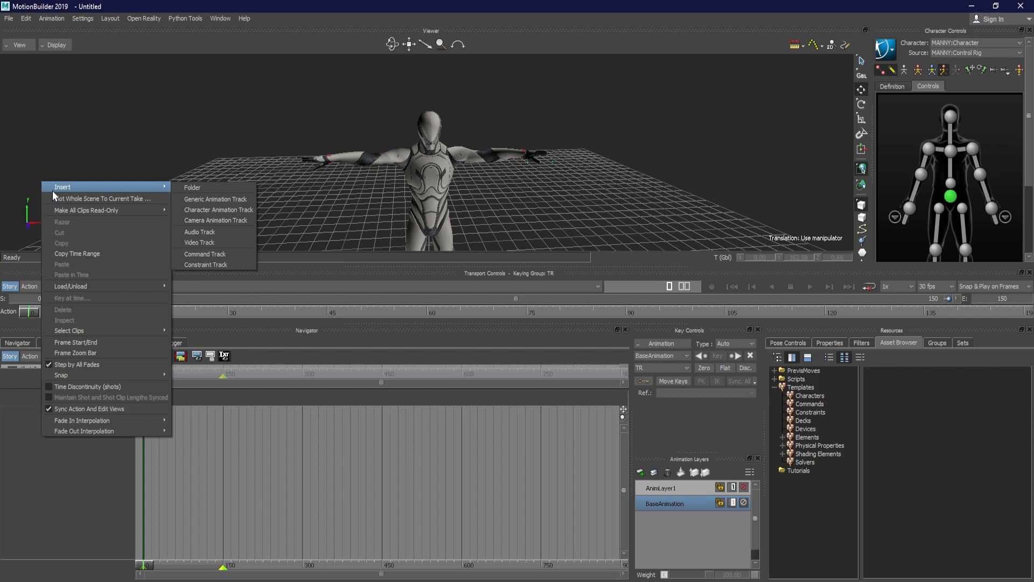
left_click(211, 213)
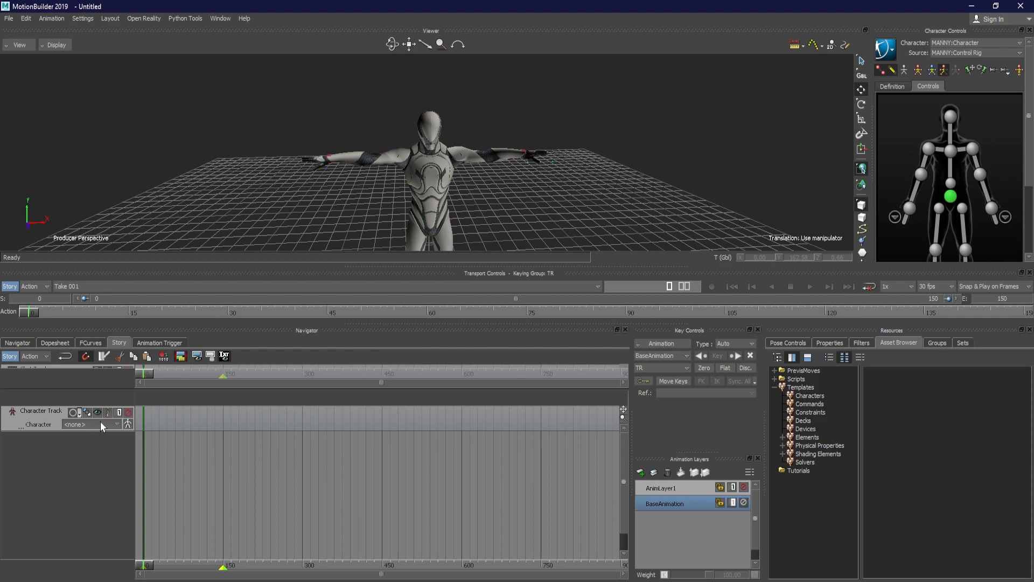
left_click(117, 426)
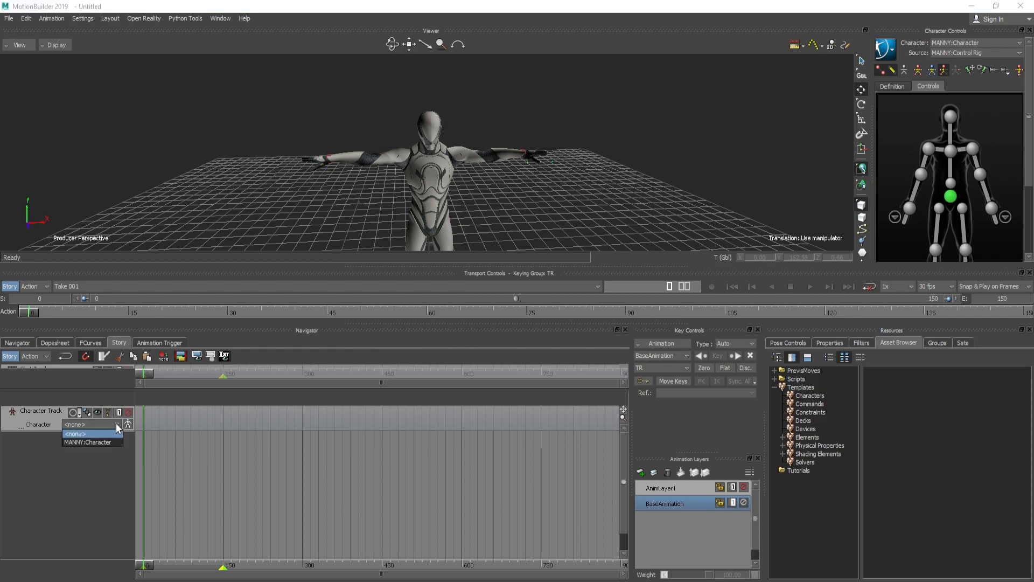
left_click(90, 441)
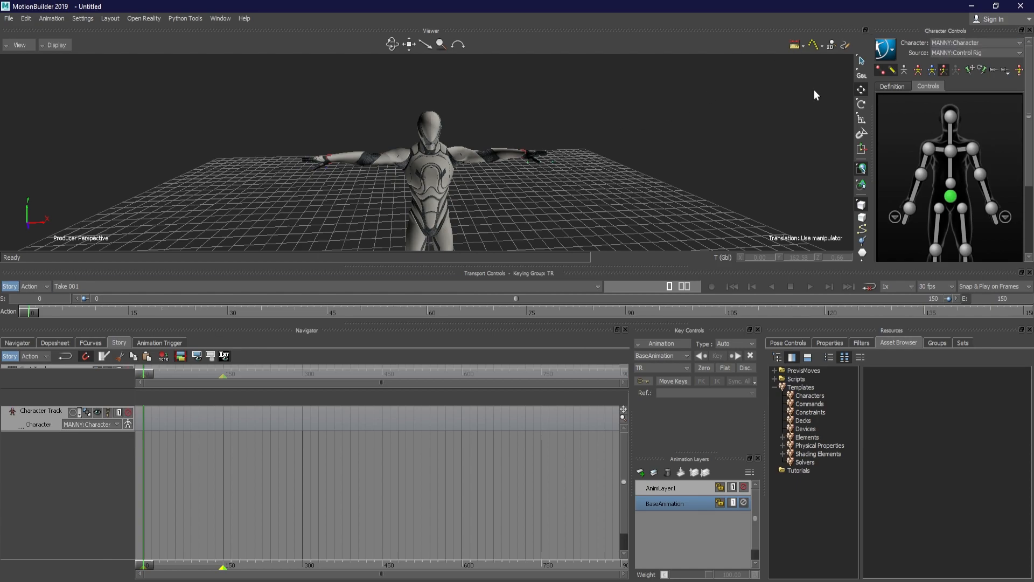
left_click(978, 43)
left_click(978, 42)
mouse_move(389, 195)
left_mouse_down("ctrl+shift")
mouse_move(423, 180)
mouse_move(383, 196)
left_mouse_up("ctrl+shift")
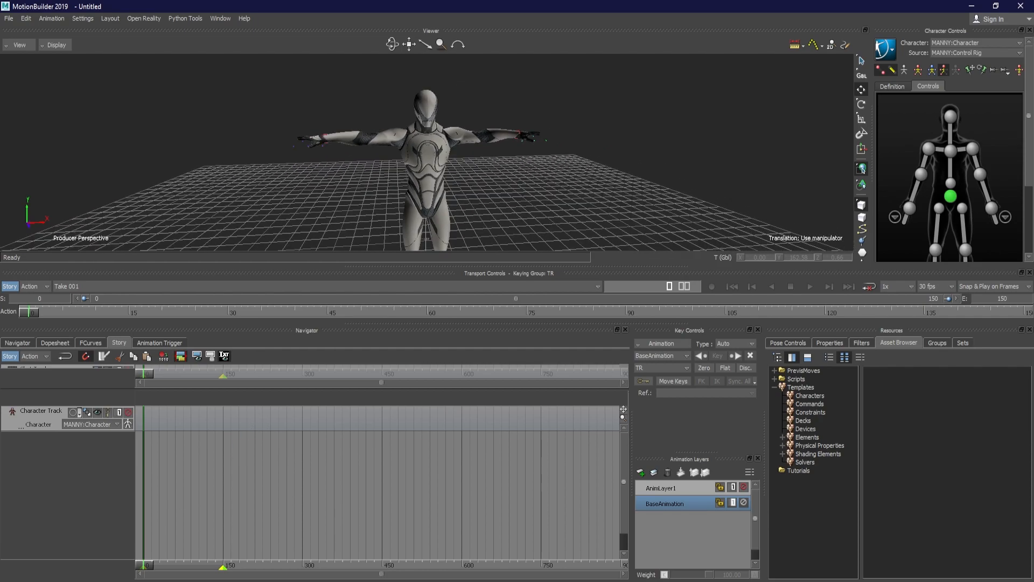
Bring Walk_Fwd.fbx from the from_LIAR folder in File Explorer onto the character track as a clip, and select the clip in MotionBuilder
left_click(139, 543)
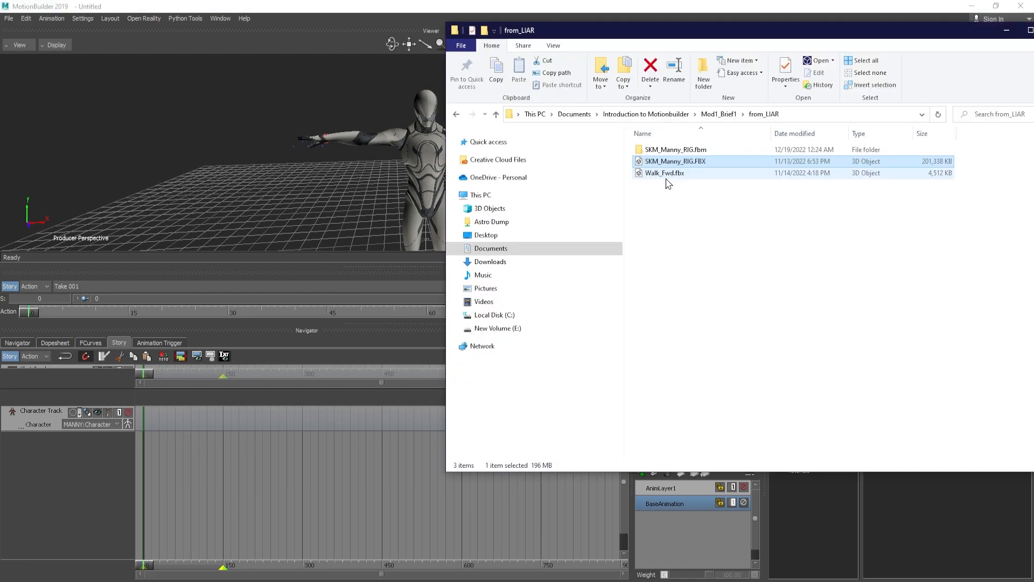
left_click(662, 202)
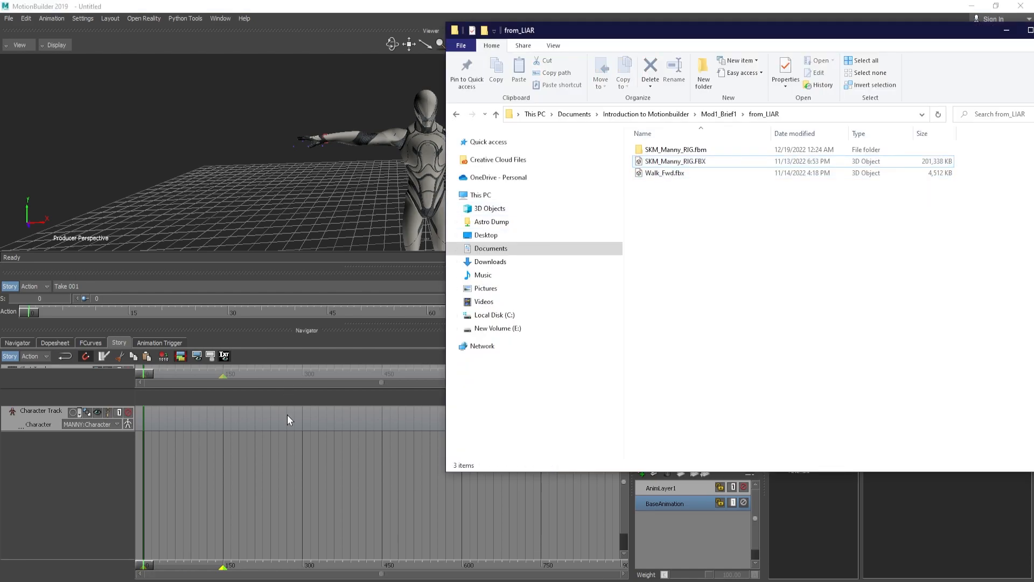
left_click_drag(663, 178, 156, 422)
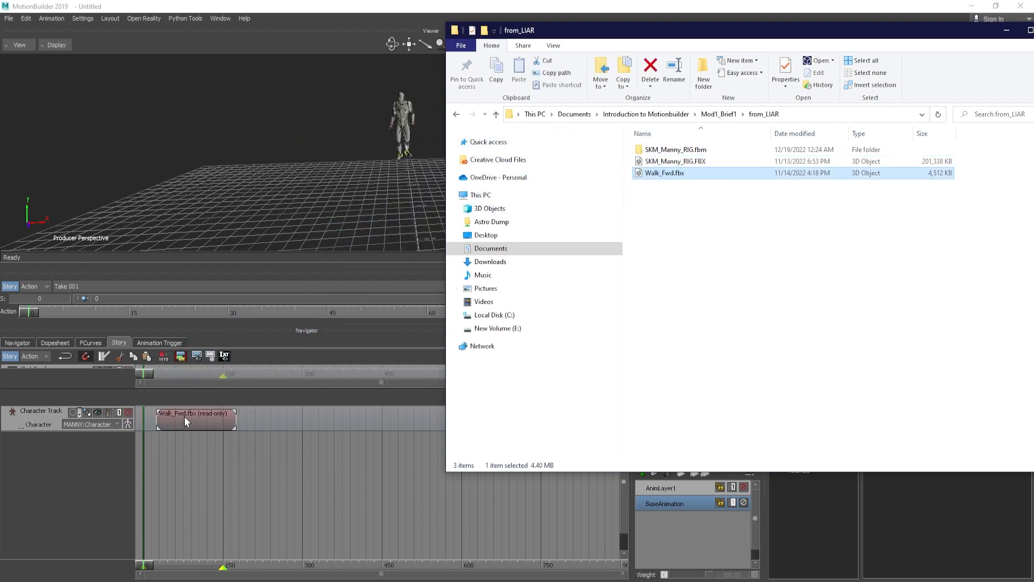
left_click(180, 421)
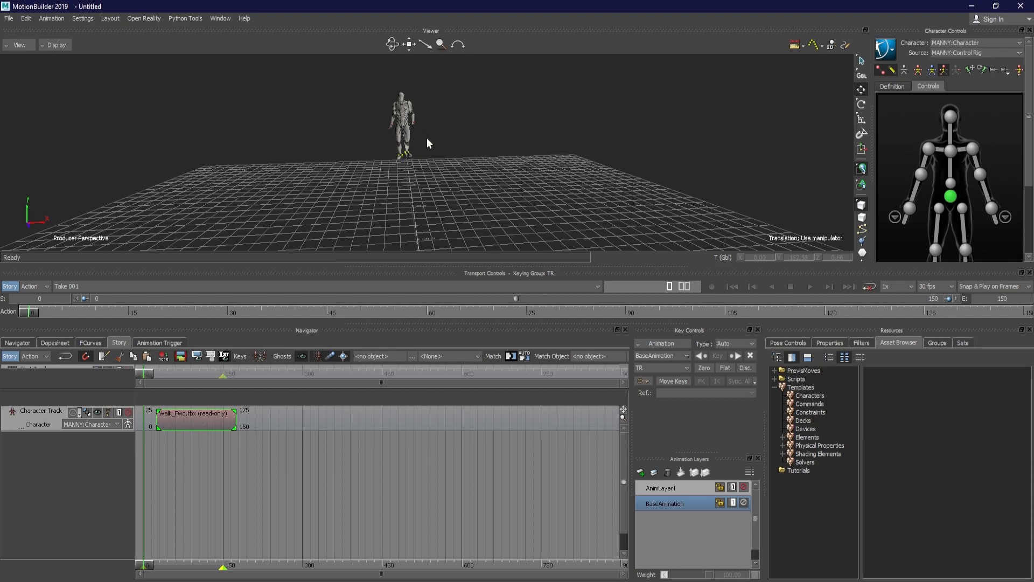
Scrub through the start of the walk clip and examine the character's motion from different angles
left_click_drag(383, 132, 539, 182, "ctrl+shift")
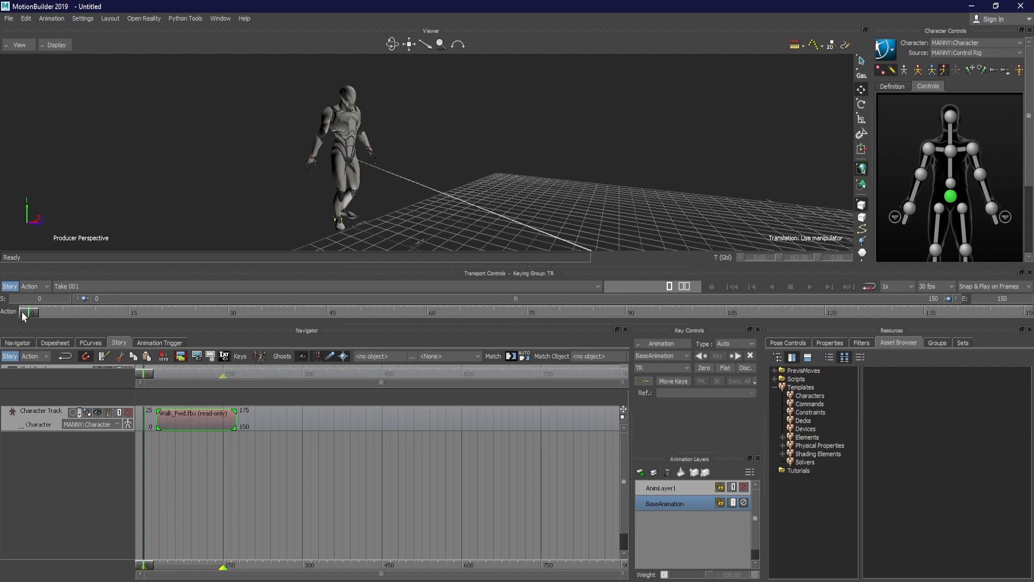
left_click_drag(22, 313, 192, 315)
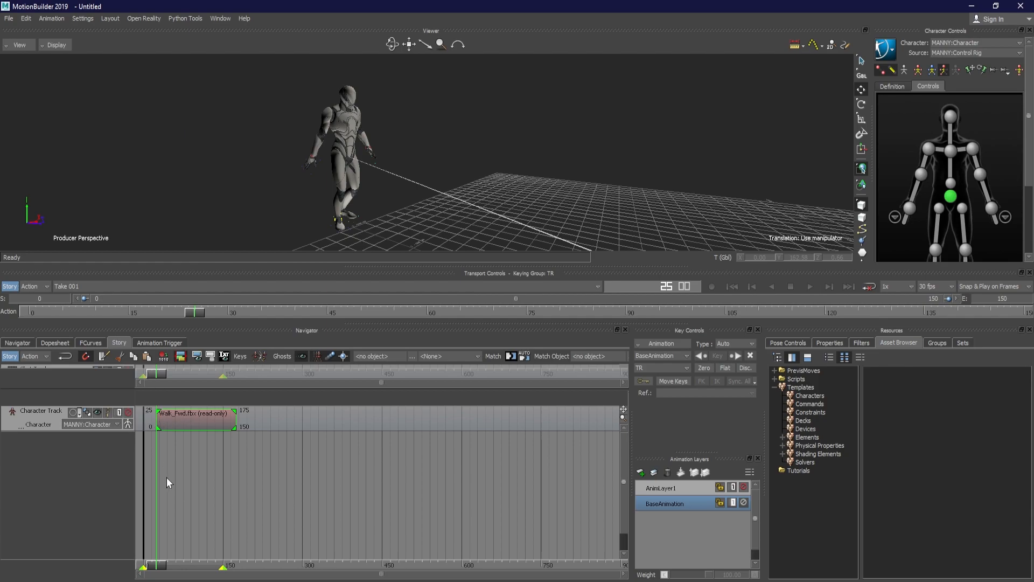
left_click_drag(156, 376, 192, 380)
left_click_drag(597, 209, 324, 208, "ctrl")
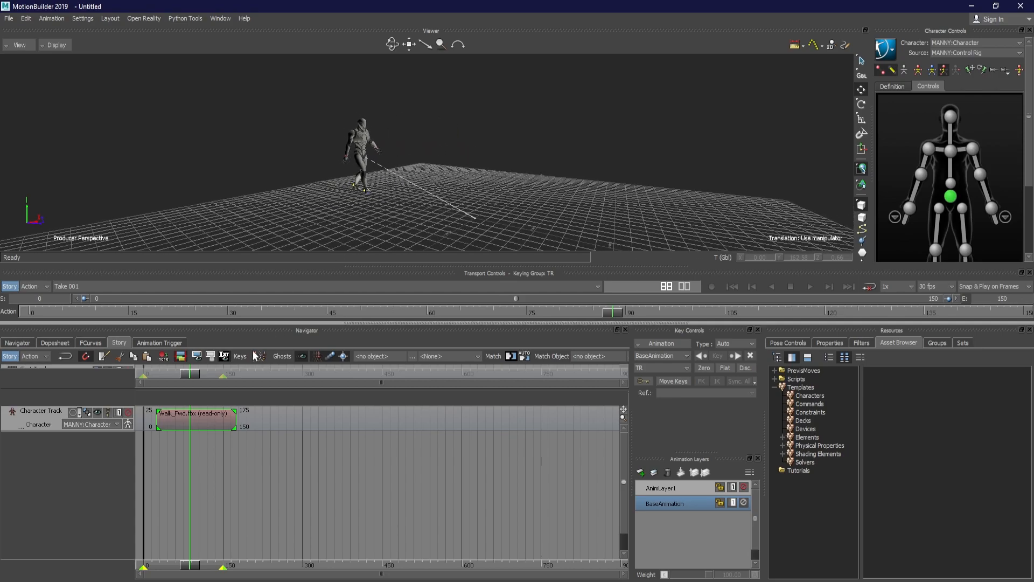
mouse_move(195, 373)
left_mouse_down()
mouse_move(221, 378)
mouse_move(183, 384)
left_mouse_up()
left_click_drag(287, 253, 547, 161, "ctrl+shift")
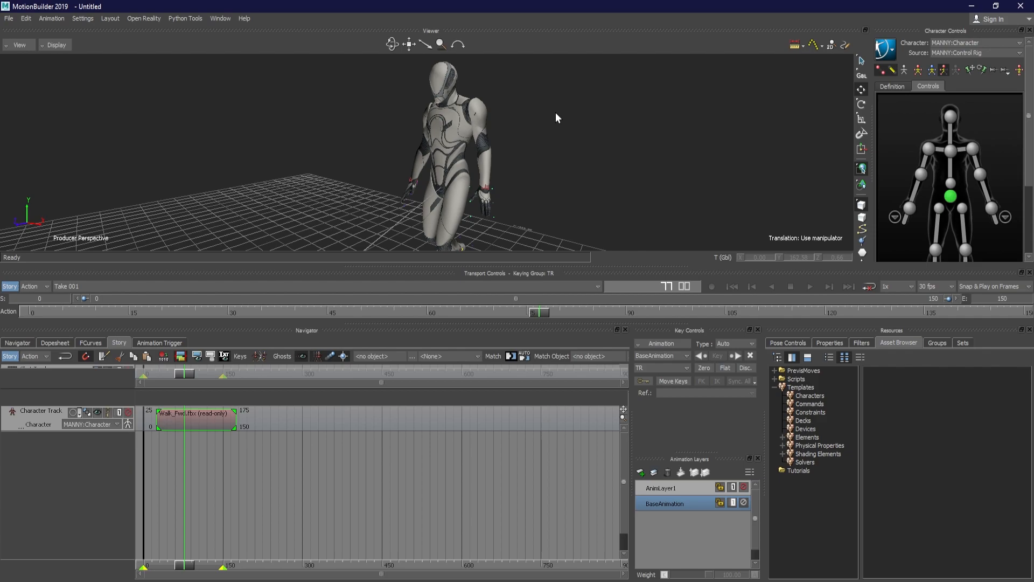
left_click_drag(556, 113, 622, 149, "ctrl+shift")
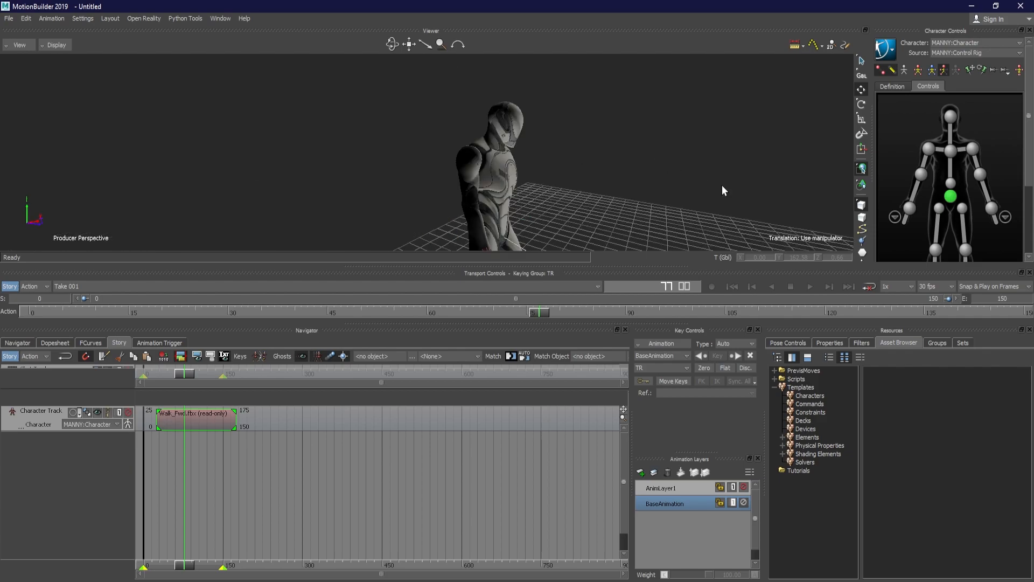
left_click_drag(716, 186, 645, 194, "ctrl+shift")
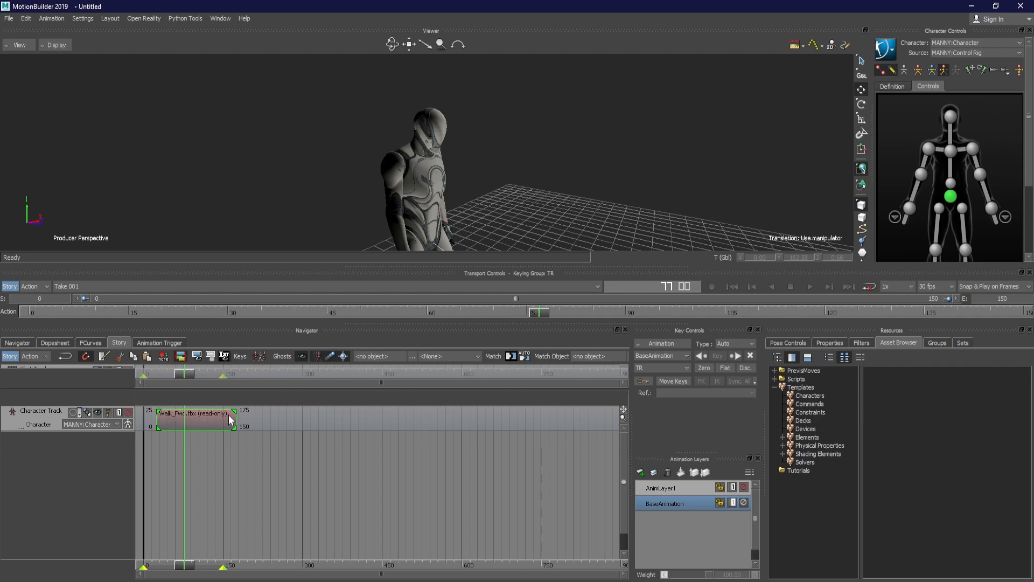
Set the Walk_Fwd clip's start frame to 0 and enlarge the Story timeline around the clip
mouse_move(214, 419)
left_mouse_down()
mouse_move(200, 418)
mouse_move(211, 415)
left_mouse_up()
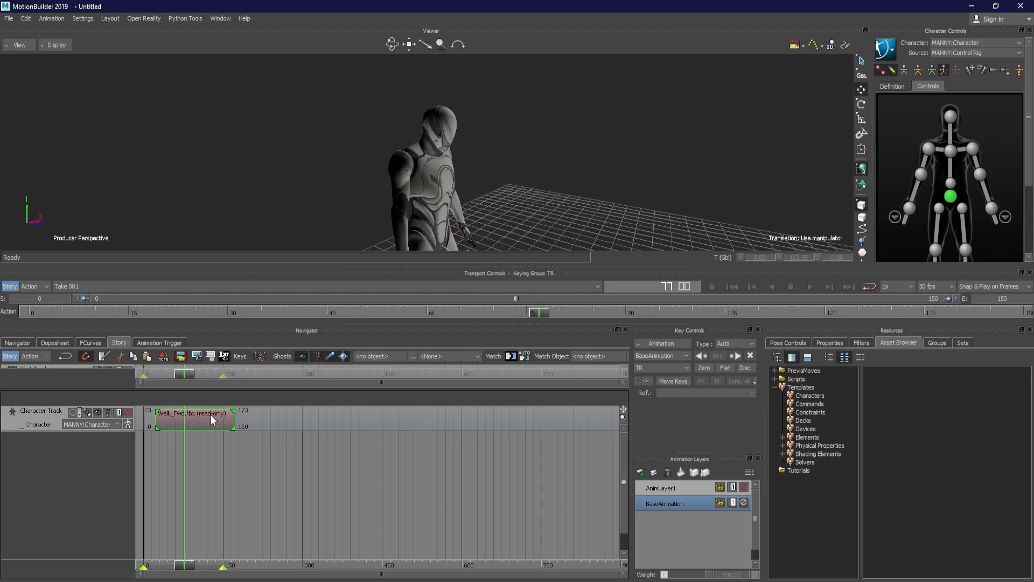
double_click(147, 410)
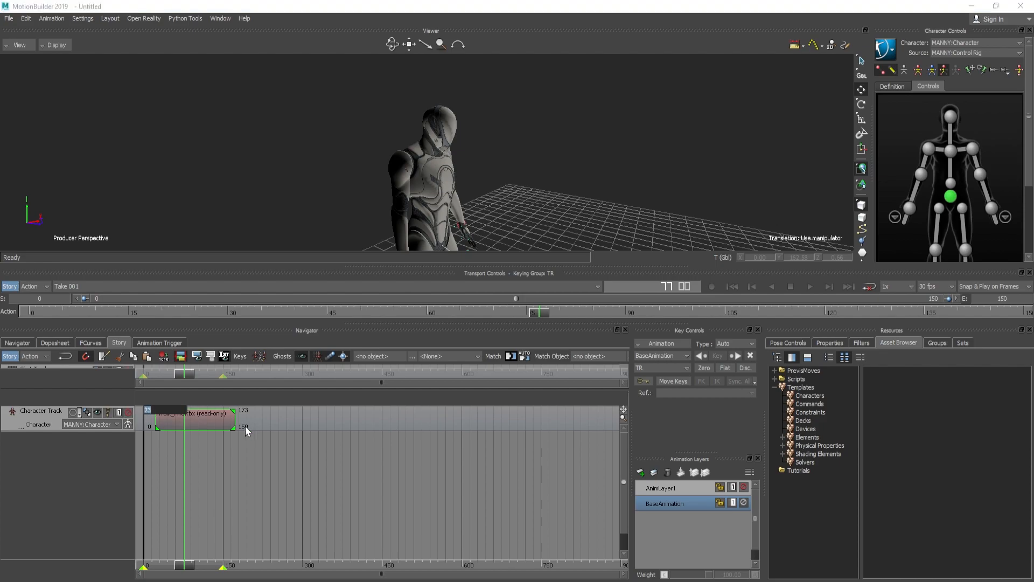
type("0")
key("Return")
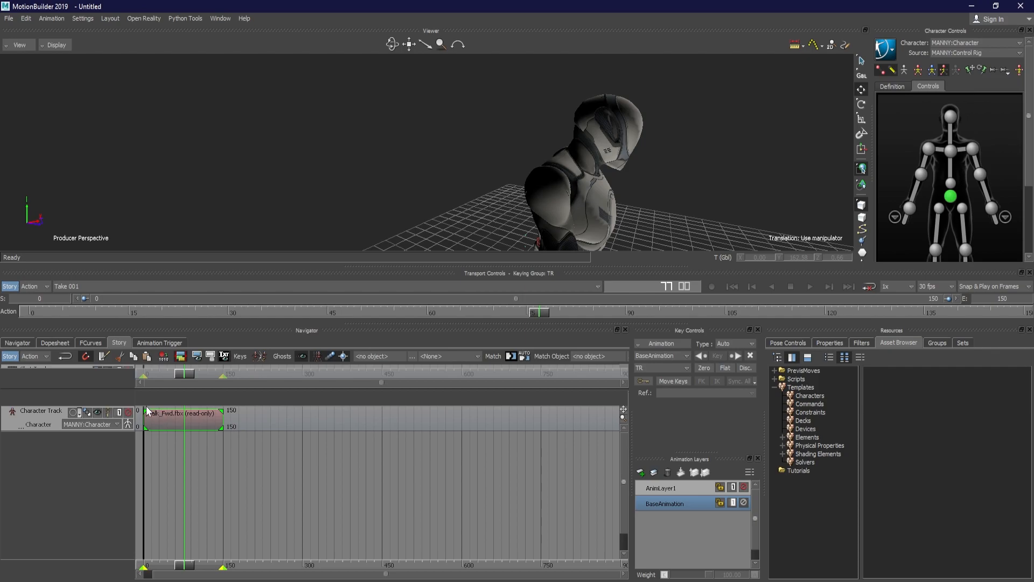
left_click_drag(208, 455, 588, 451, "shift")
left_click_drag(267, 444, 274, 445, "shift")
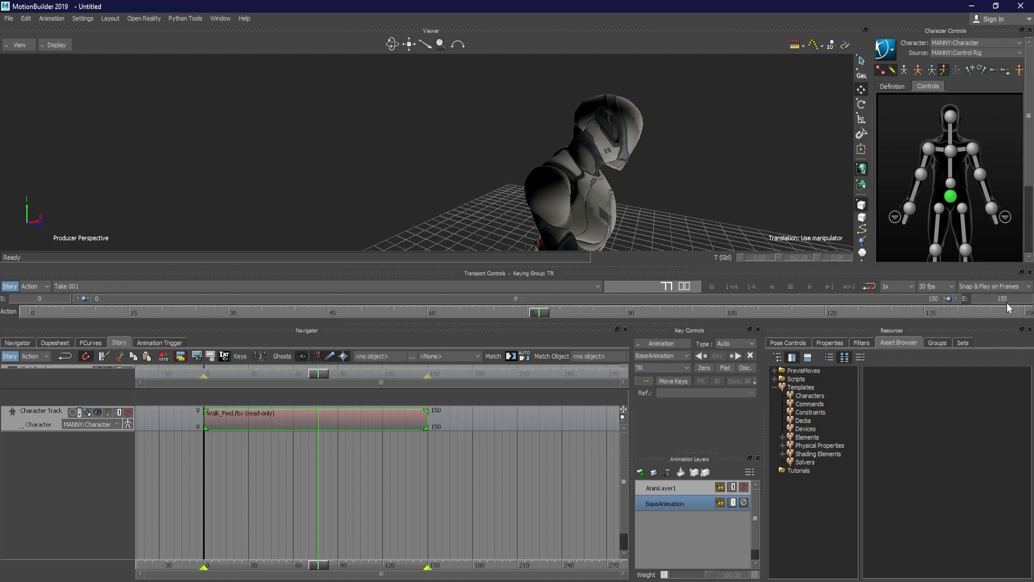
Scrub the walk animation from frame 0 to 150 and examine the character's path across the grid from several angles
left_click_drag(780, 138, 409, 171, "ctrl")
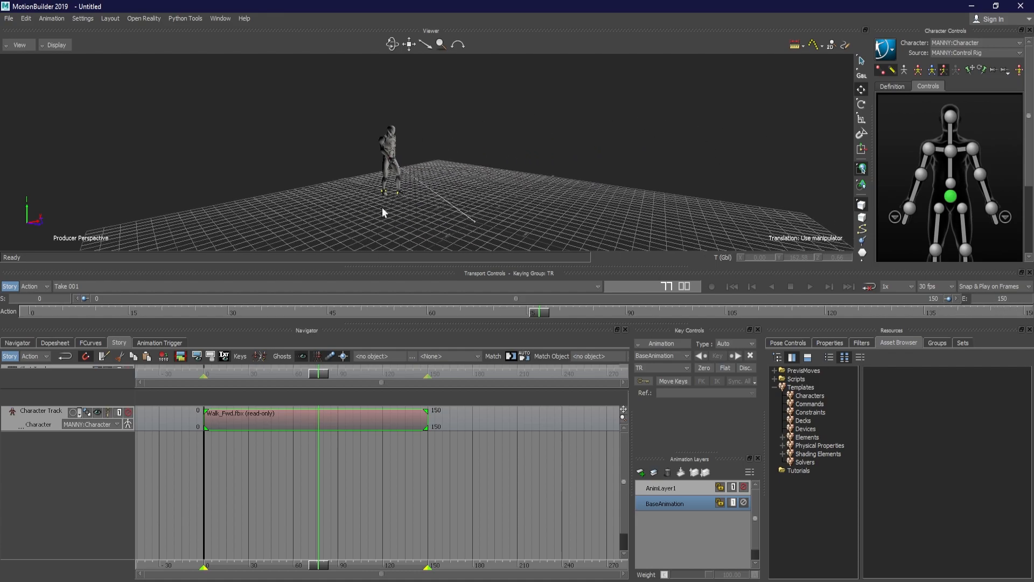
left_click_drag(316, 375, 127, 370)
mouse_move(41, 312)
left_mouse_down()
mouse_move(27, 310)
mouse_move(742, 328)
mouse_move(1021, 314)
left_mouse_up()
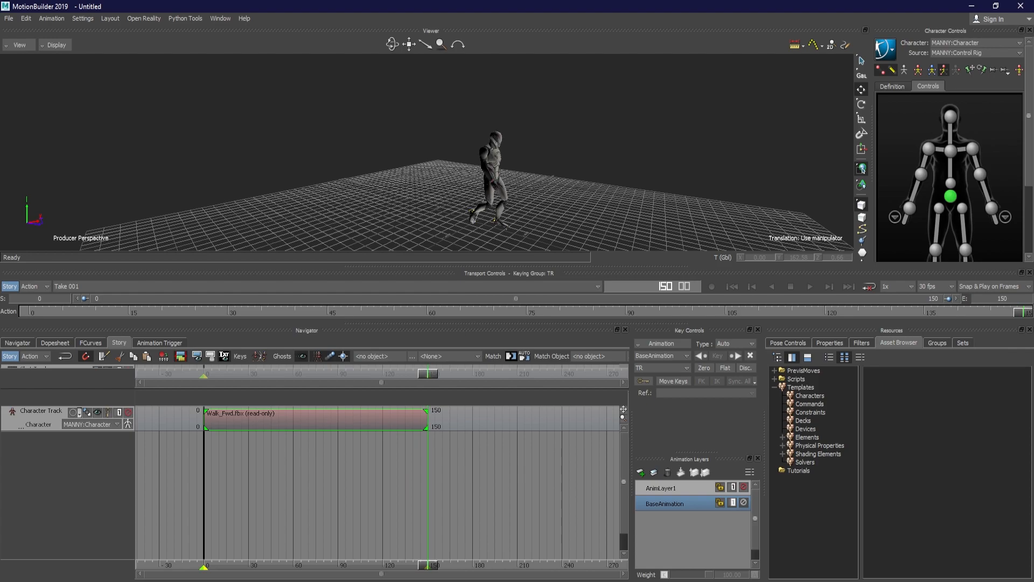
mouse_move(625, 227)
left_mouse_down("ctrl")
mouse_move(439, 205)
mouse_move(571, 205)
mouse_move(514, 204)
left_mouse_up("ctrl")
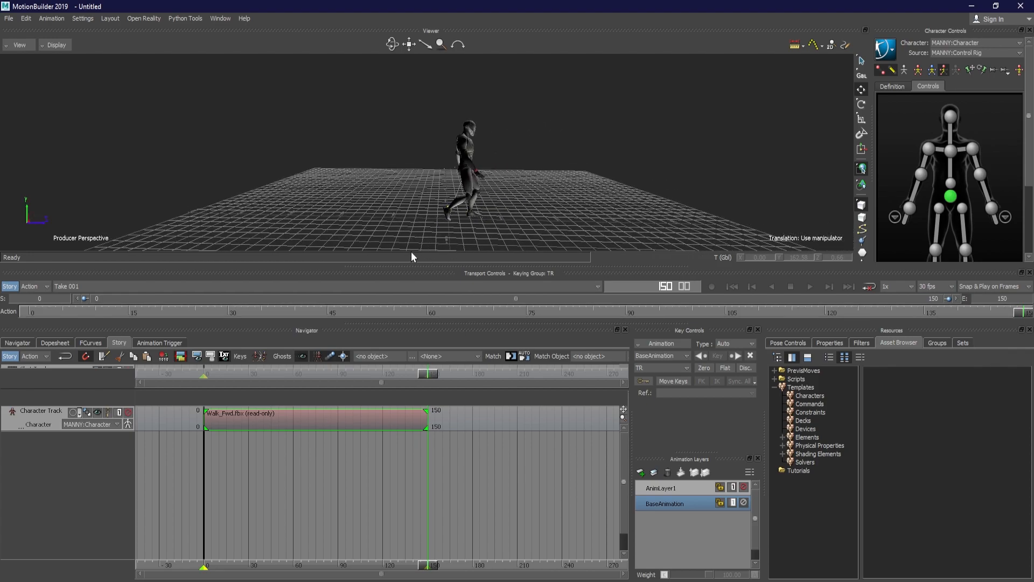
left_click_drag(476, 167, 520, 137, "ctrl+shift")
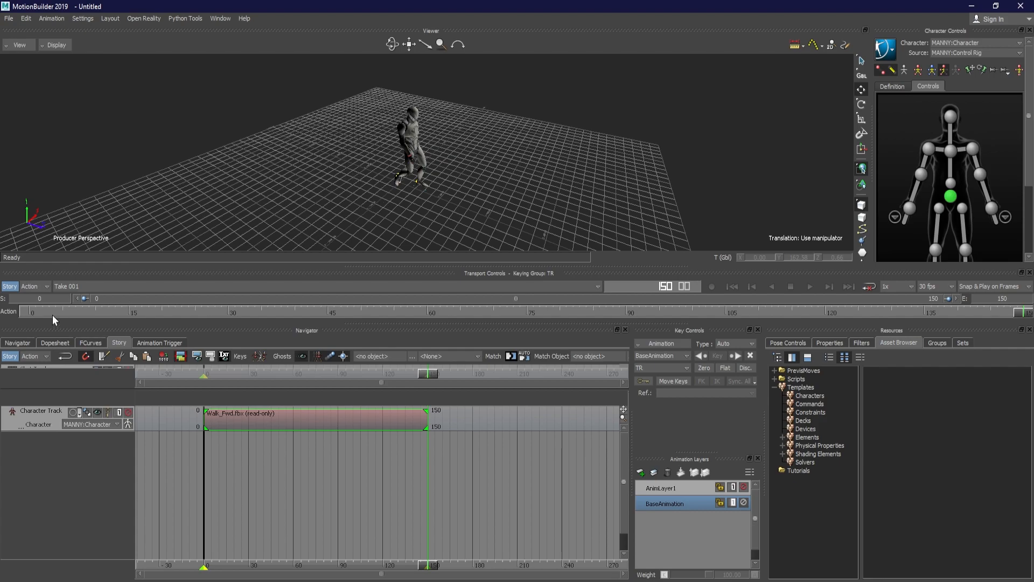
left_click_drag(269, 192, 548, 121, "ctrl+shift")
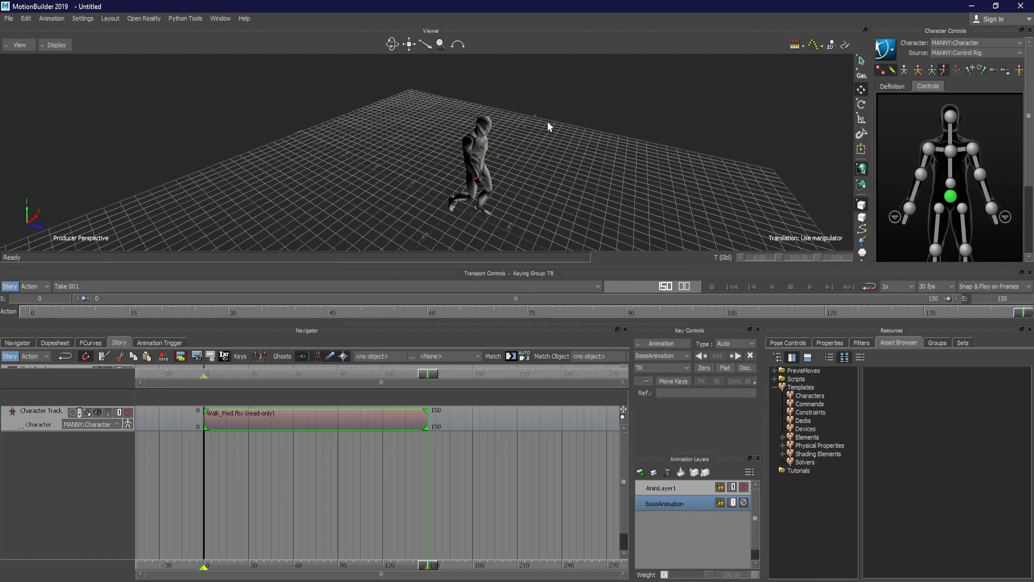
left_click_drag(235, 160, 278, 183, "ctrl+shift")
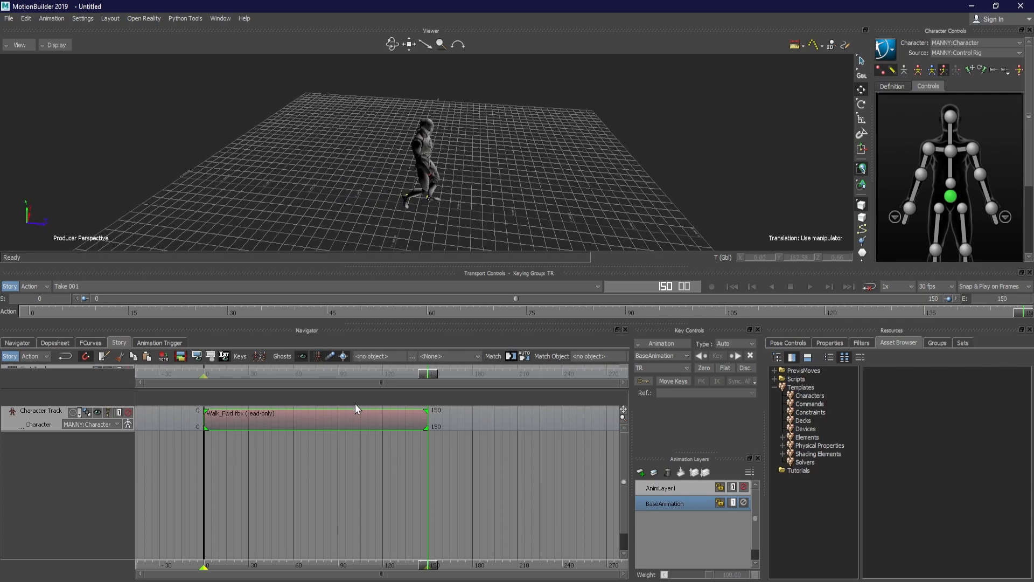
Select the character's hips effector to inspect its manipulator, and turn on the ghost display for the character track
left_click(427, 166)
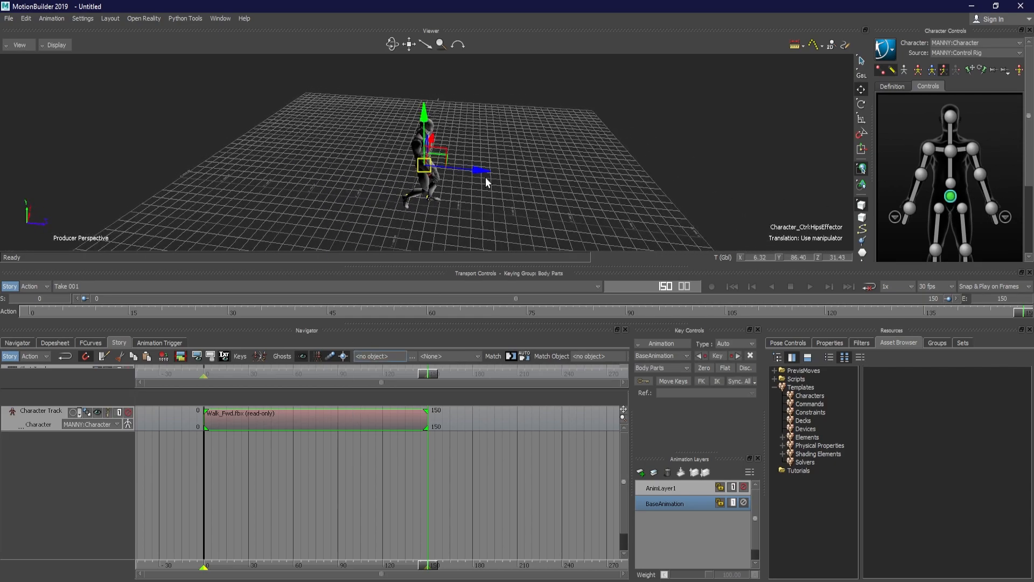
left_click_drag(505, 155, 517, 178, "ctrl+shift")
left_click_drag(379, 144, 451, 196, "ctrl+shift")
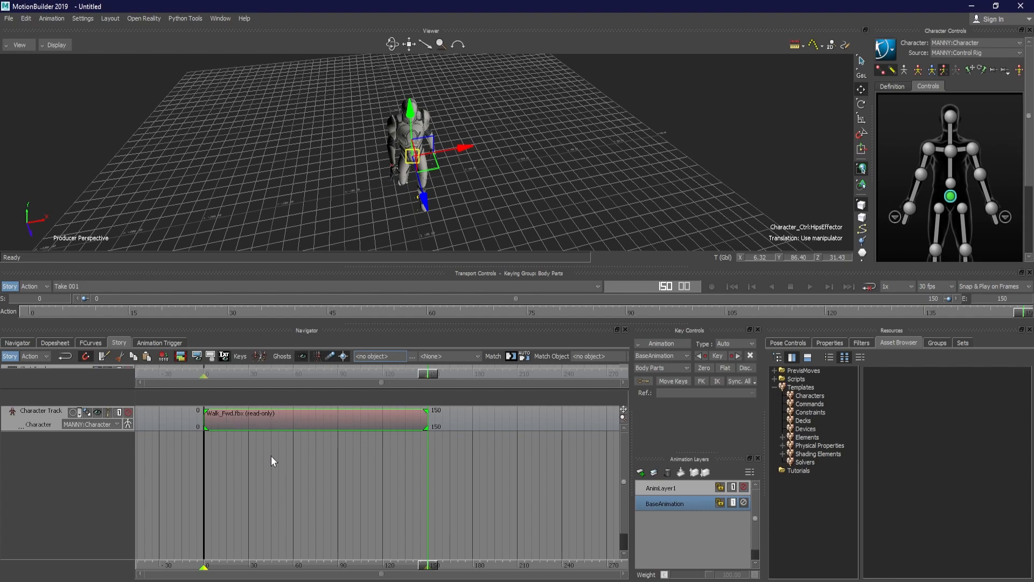
left_click_drag(272, 154, 347, 150, "ctrl+shift")
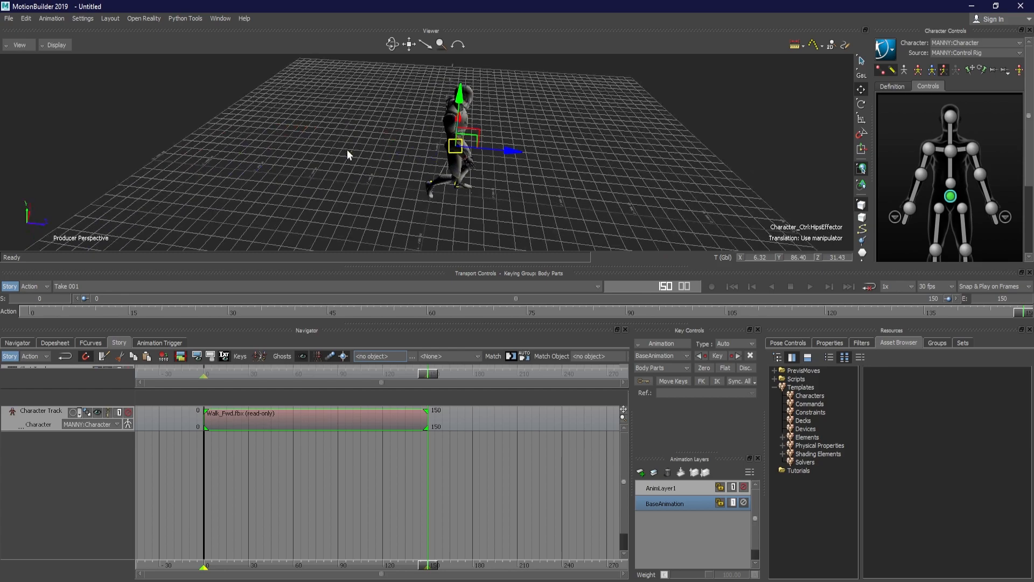
left_click(97, 414)
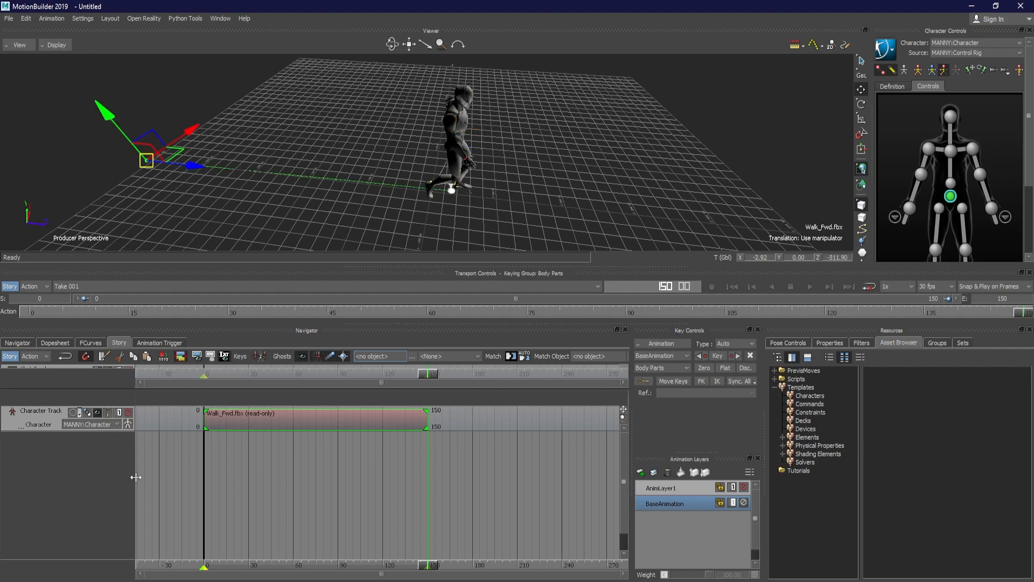
left_click_drag(297, 206, 230, 174, "ctrl")
Clear the current selection and select the Walk_Fwd clip again to bring up its ghost manipulator
left_click(249, 453)
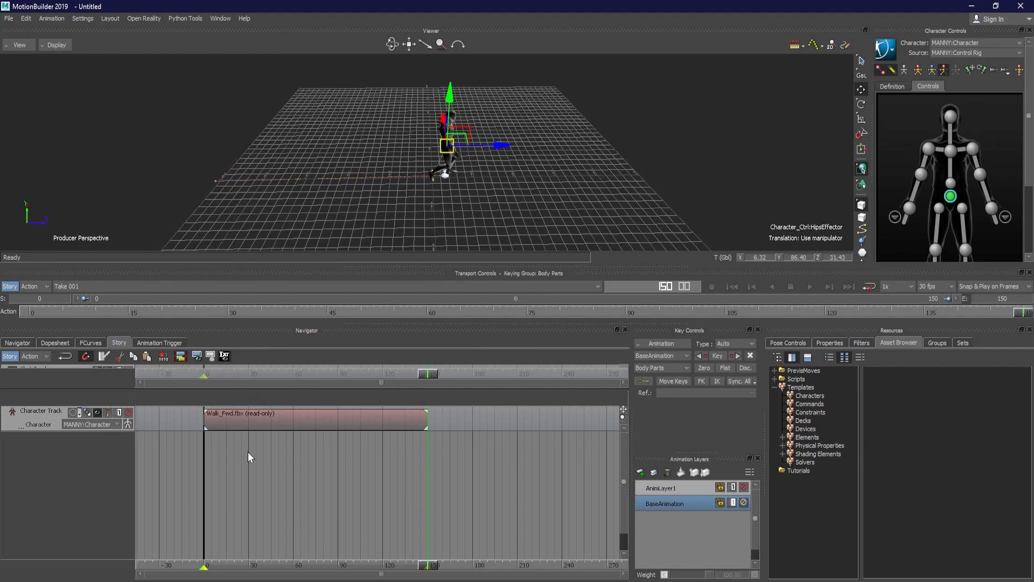
left_click(524, 190)
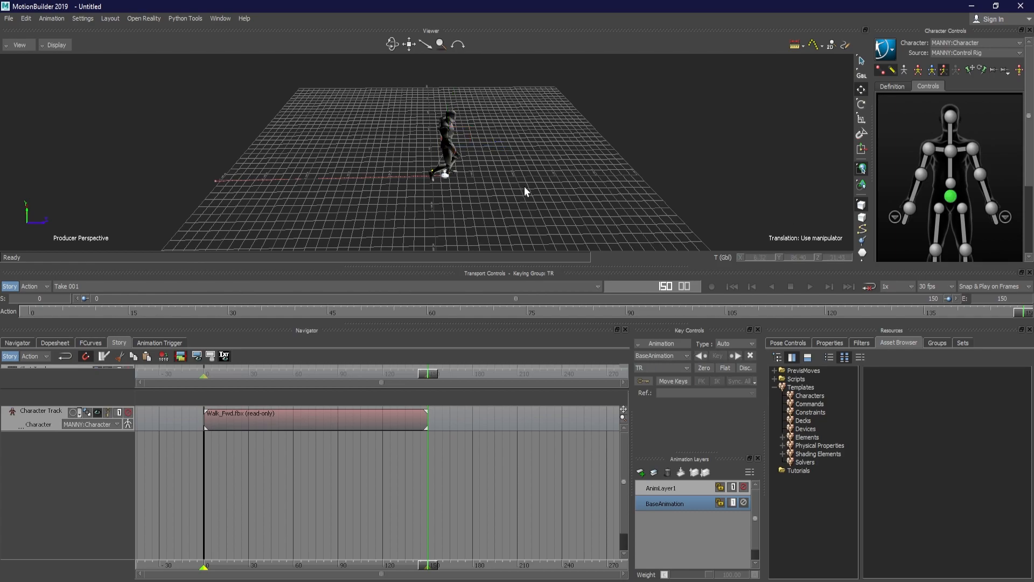
left_click(394, 430)
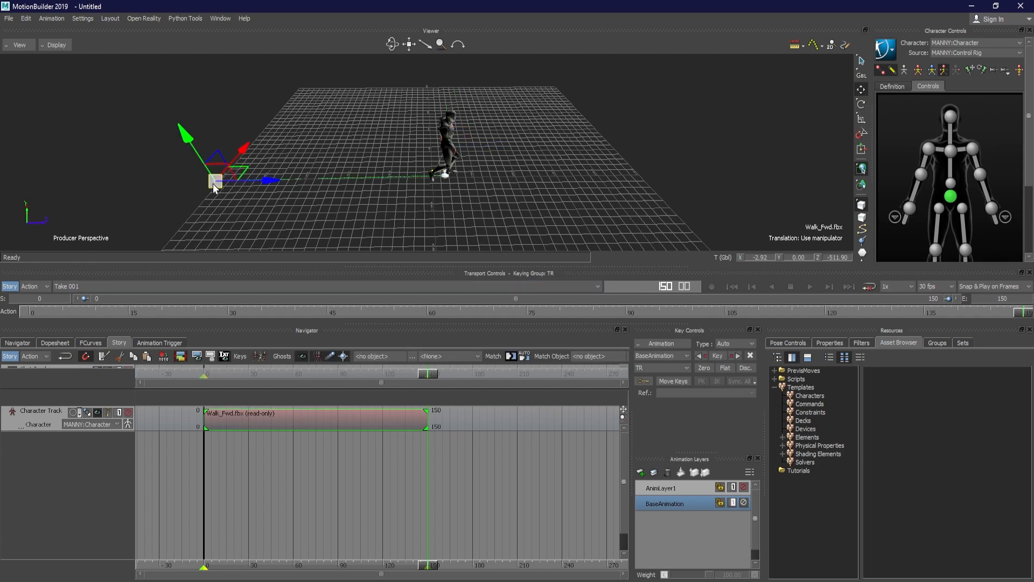
Return to frame 0 and move the Walk_Fwd clip along Z to about 13, near the grid's centre
left_click_drag(1024, 314, 2, 372)
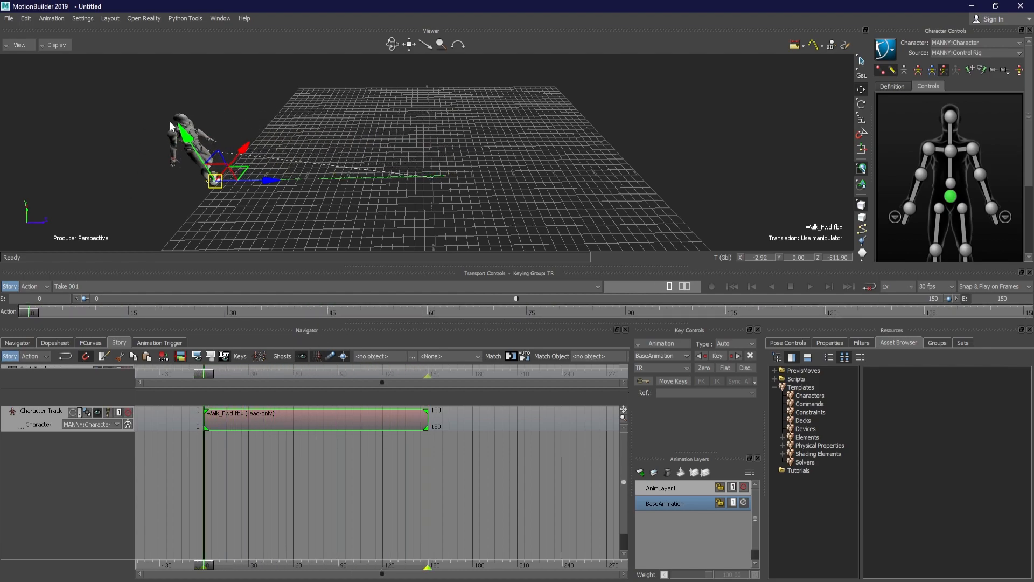
left_click_drag(267, 182, 489, 189)
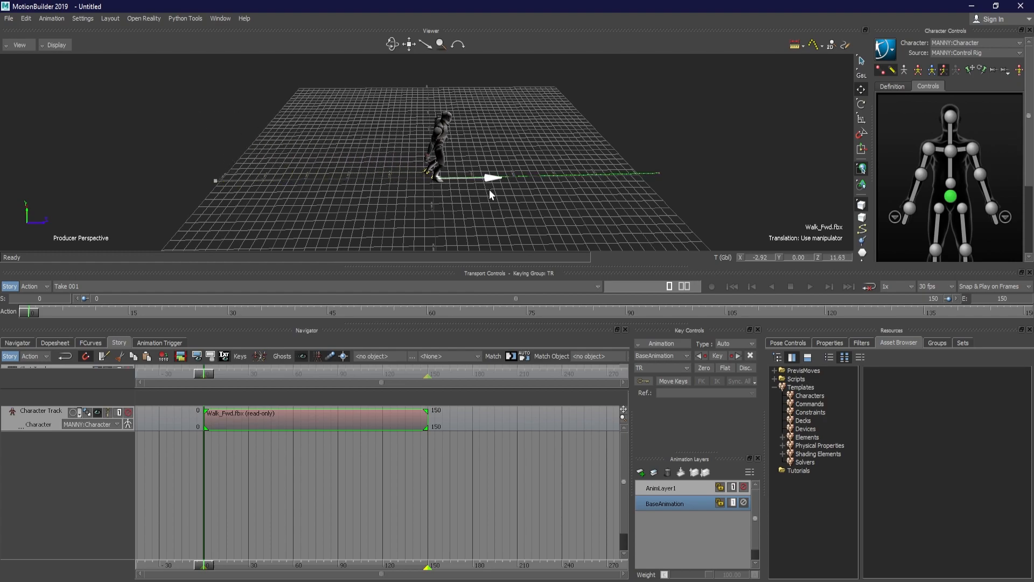
mouse_move(381, 166)
left_mouse_down("ctrl+shift")
mouse_move(404, 169)
mouse_move(388, 154)
left_mouse_up("ctrl+shift")
left_click_drag(518, 154, 552, 147, "ctrl+shift")
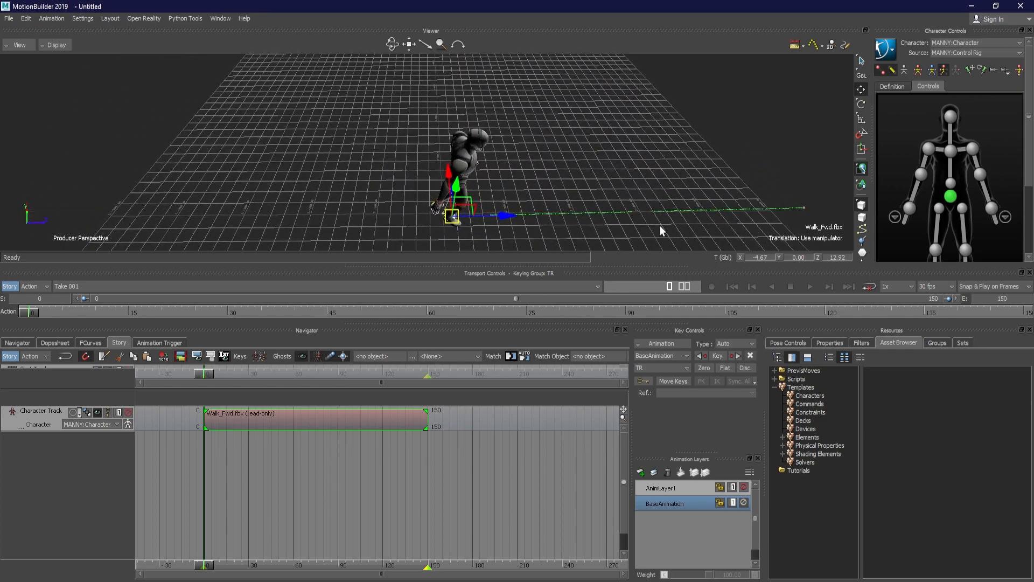
left_click_drag(614, 171, 670, 158, "ctrl+shift")
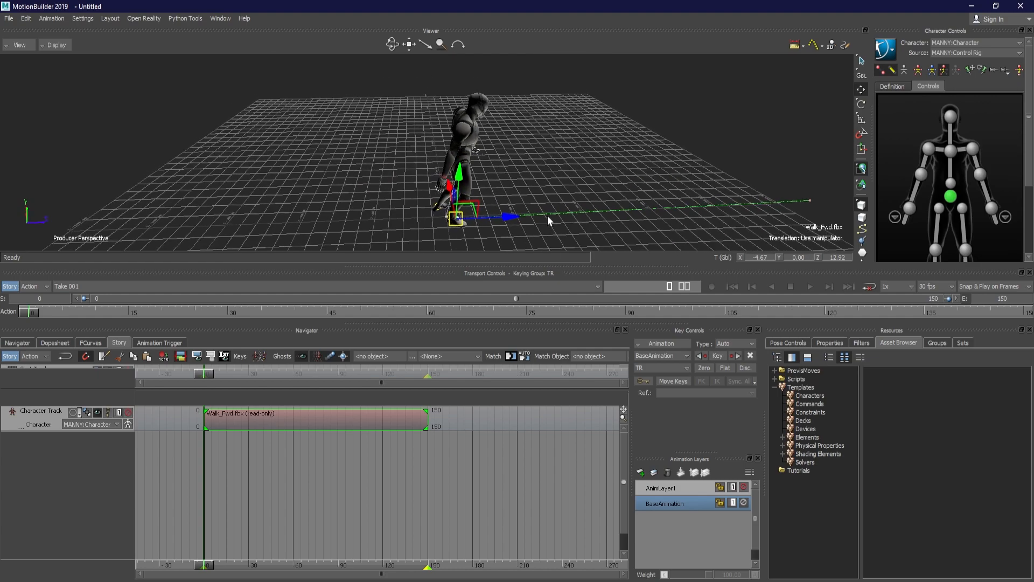
Move the Walk_Fwd clip back along Z to about -478, beyond the grid's edge
left_click_drag(518, 221, 138, 198)
left_click_drag(243, 170, 463, 126, "ctrl")
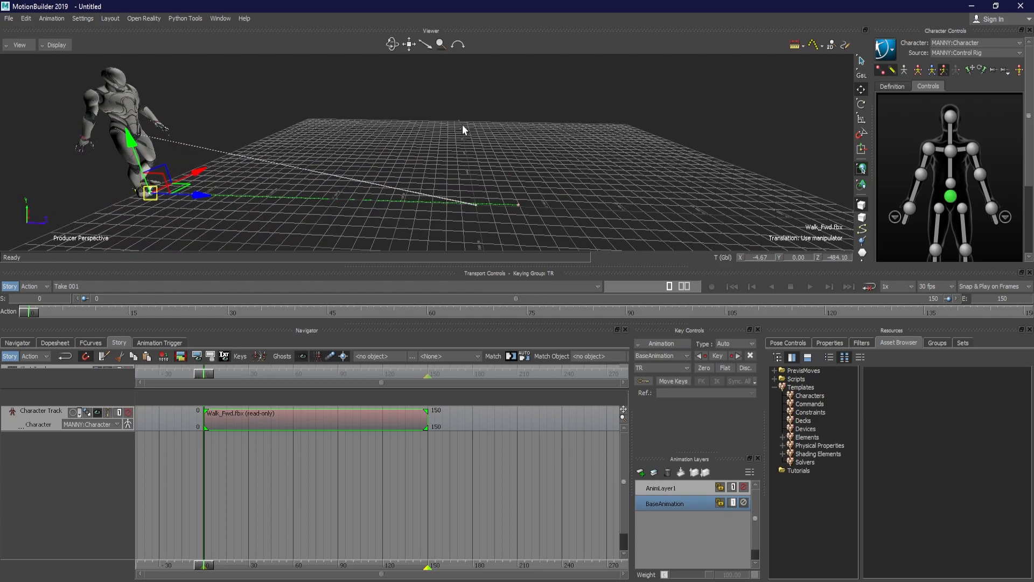
left_click_drag(591, 151, 755, 208, "ctrl+shift")
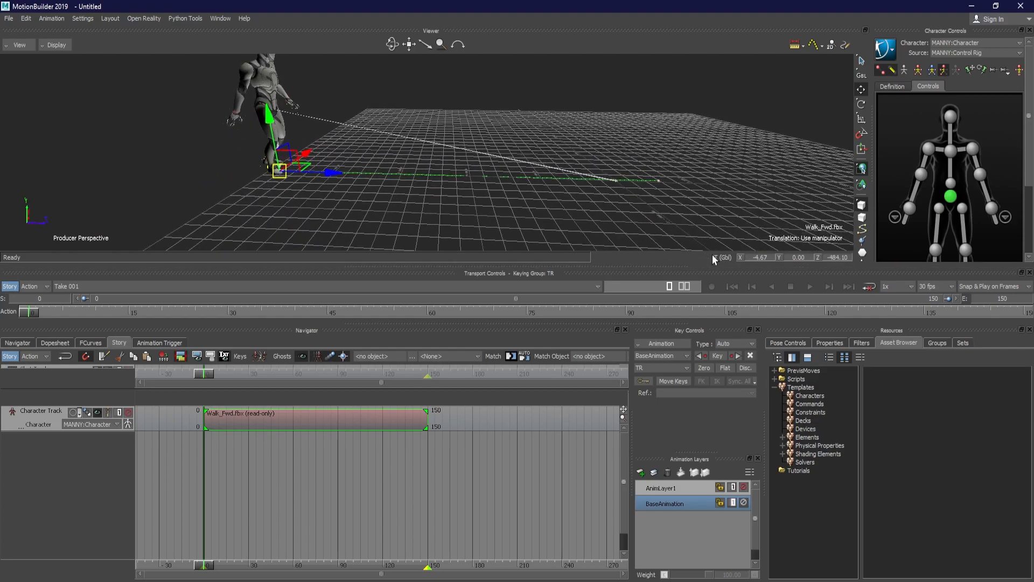
left_click_drag(331, 185, 344, 175)
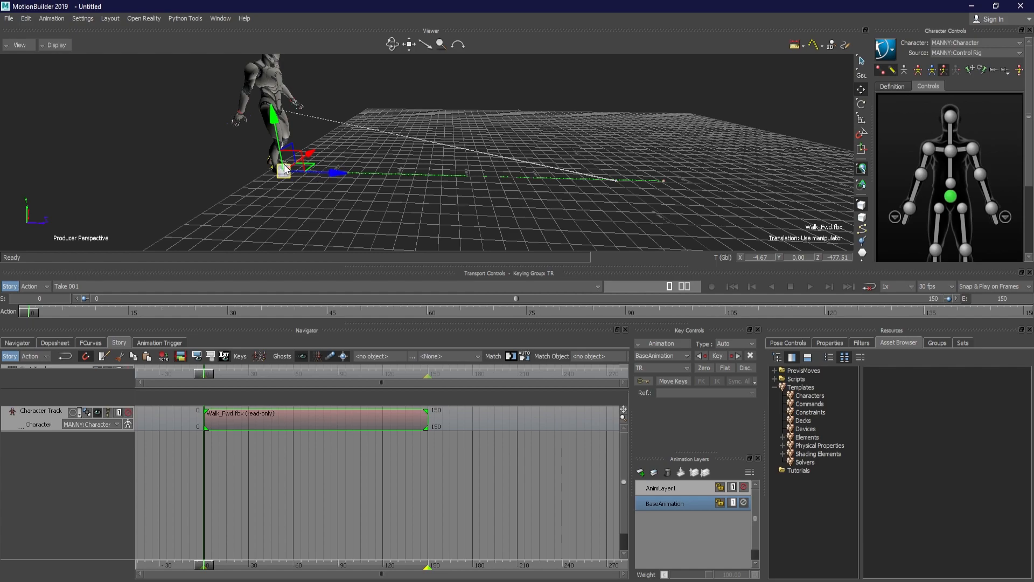
Try the rotation manipulator on the clip's ghost and return to the translation manipulator
key("r")
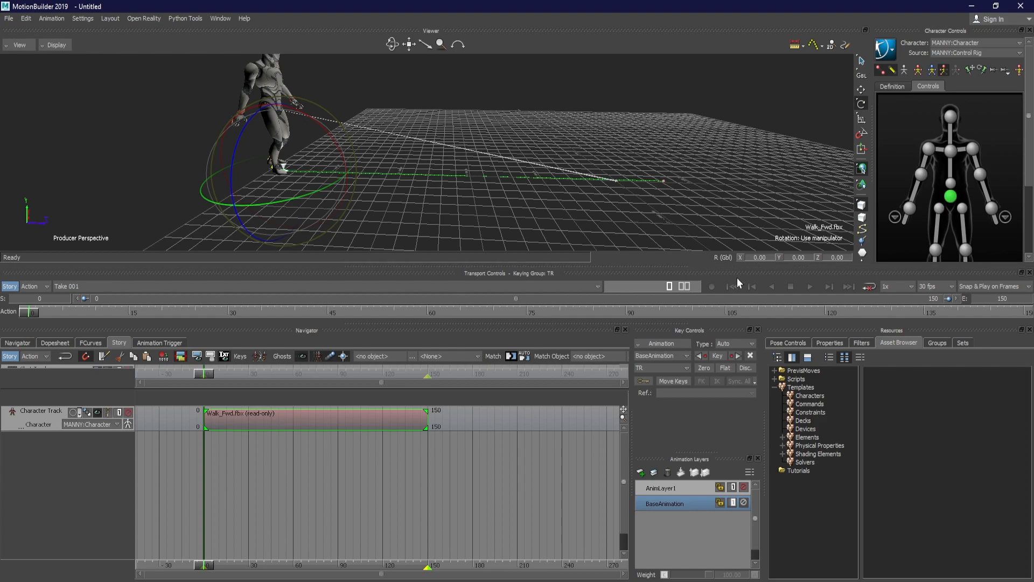
key("t")
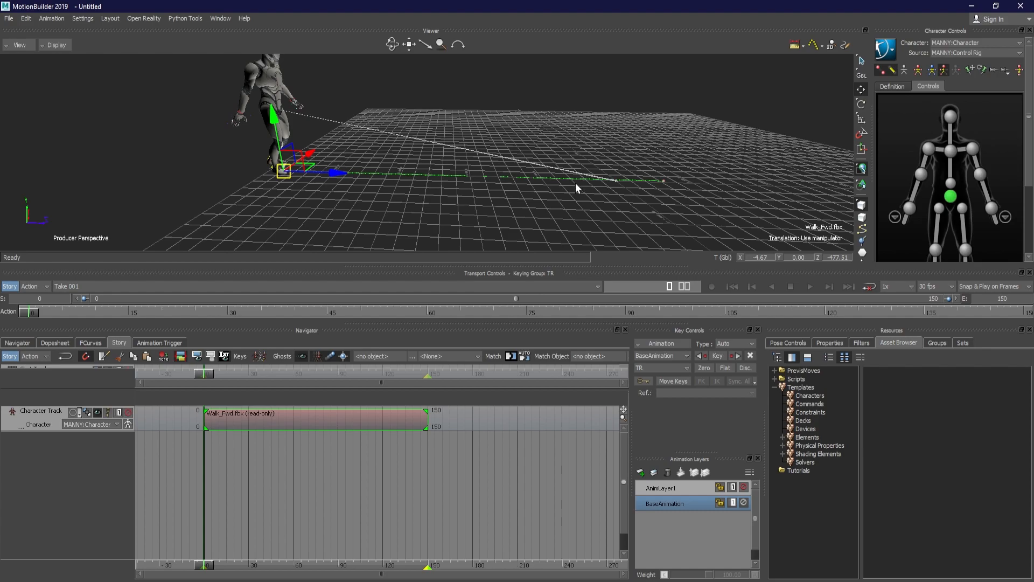
key("l")
key("l")
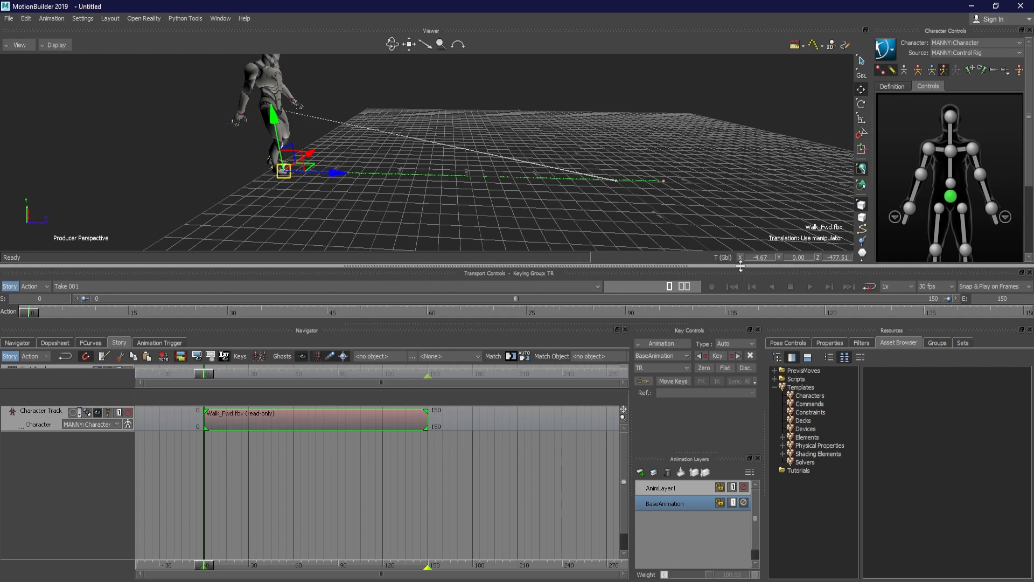
Set the Walk_Fwd clip's global X and Z translation to 0 and deselect the clip
double_click(765, 257)
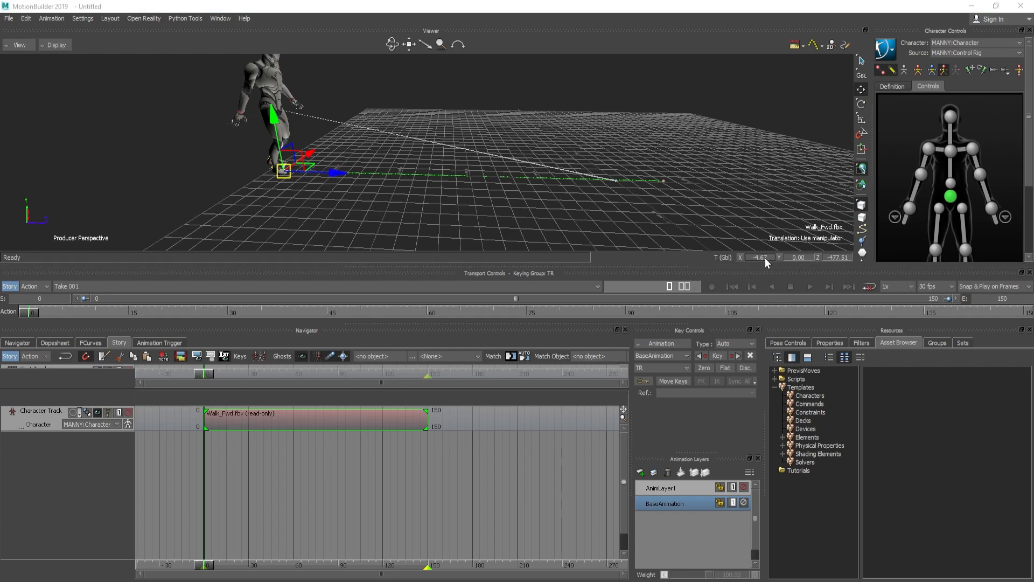
type("0")
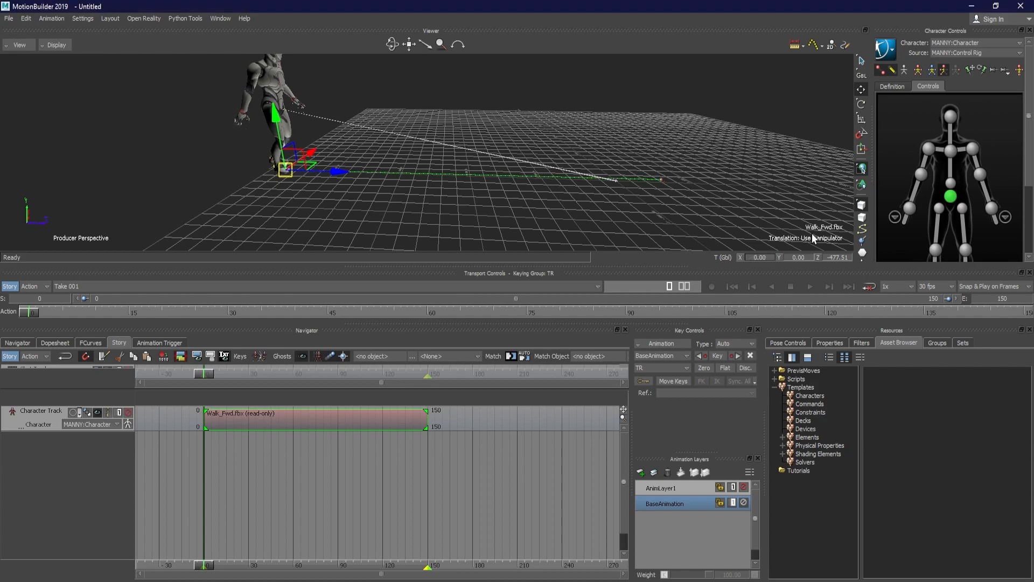
key("Return")
double_click(829, 258)
type("0")
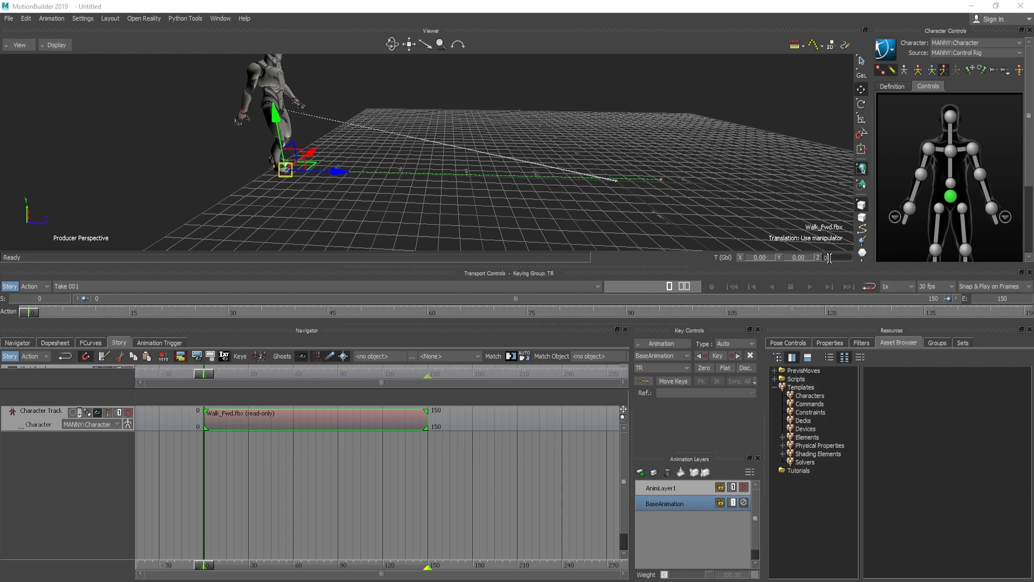
key("Return")
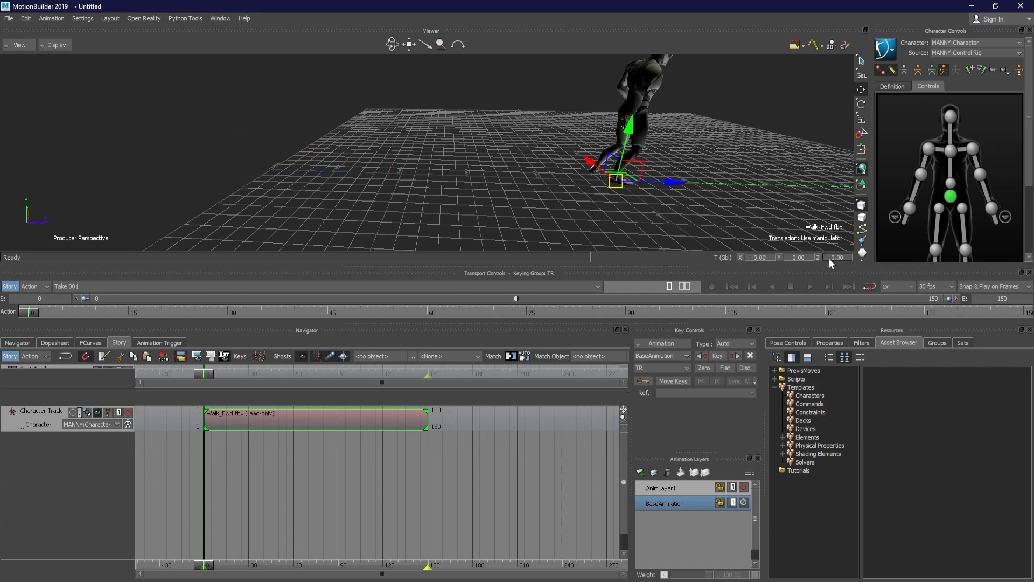
left_click(735, 181)
Scrub the first frames of the walk and examine the character's starting position at the origin from several angles
left_click_drag(760, 173, 582, 174, "ctrl+shift")
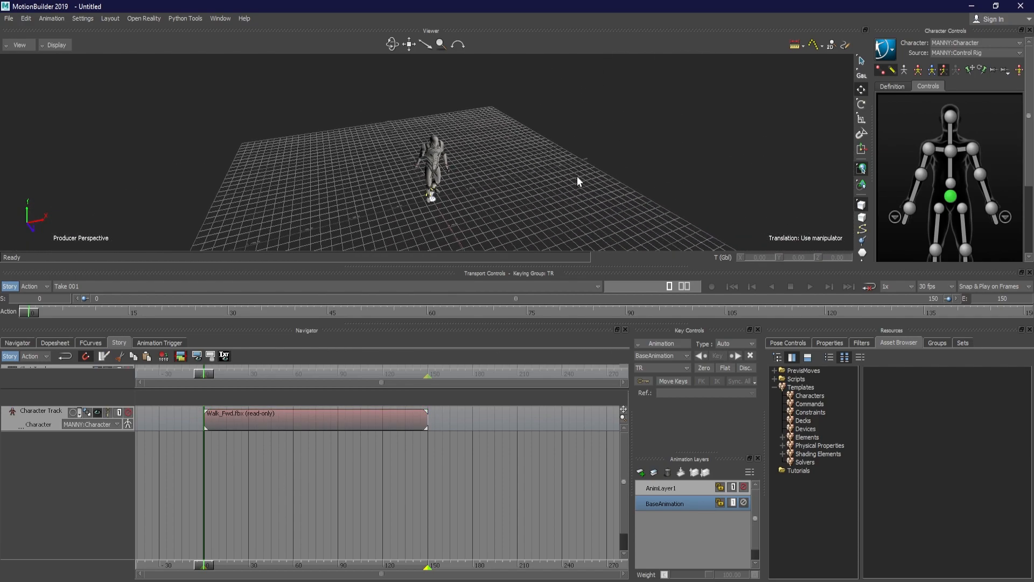
left_click_drag(29, 316, 82, 313)
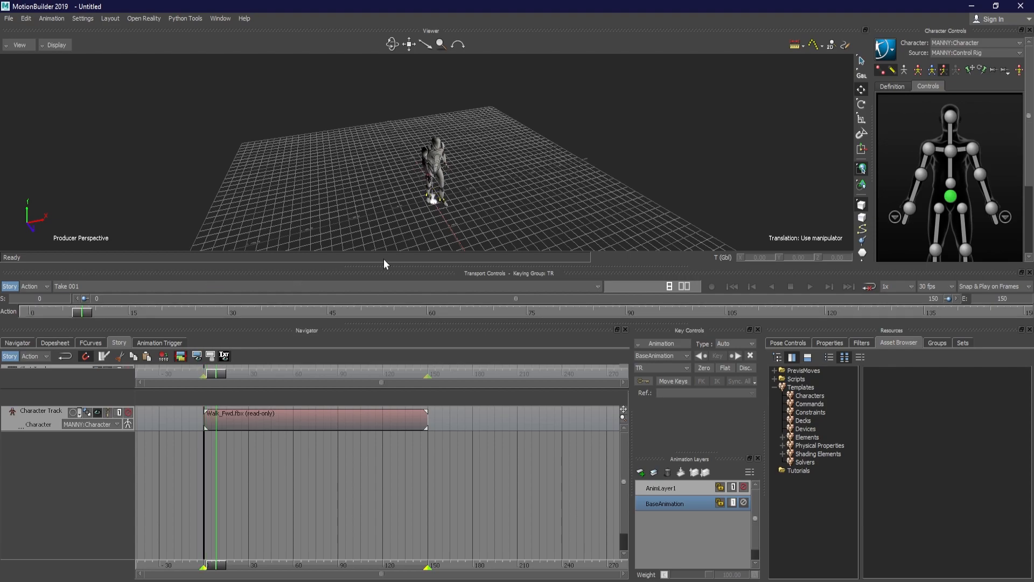
scroll(519, 186, "down", 4)
left_click_drag(518, 186, 518, 169, "shift")
mouse_move(74, 314)
left_mouse_down()
mouse_move(344, 288)
mouse_move(698, 314)
mouse_move(884, 340)
mouse_move(1027, 321)
mouse_move(312, 308)
mouse_move(67, 337)
mouse_move(67, 310)
left_mouse_up()
left_click_drag(345, 177, 377, 162, "ctrl+shift")
left_click_drag(377, 161, 455, 190, "ctrl")
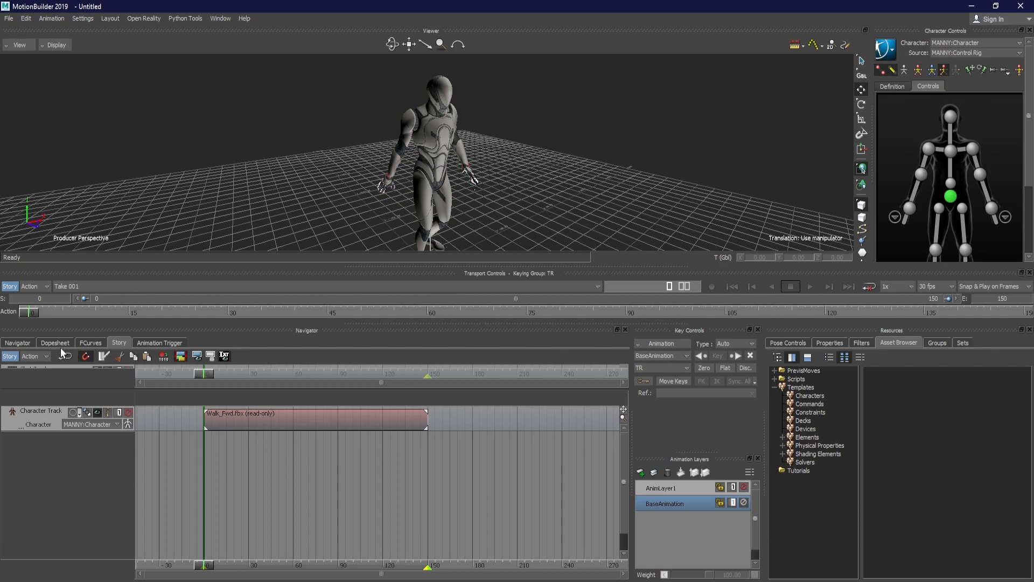
Rename the character track as Walk_Fwd
left_click(28, 416)
right_click(37, 419)
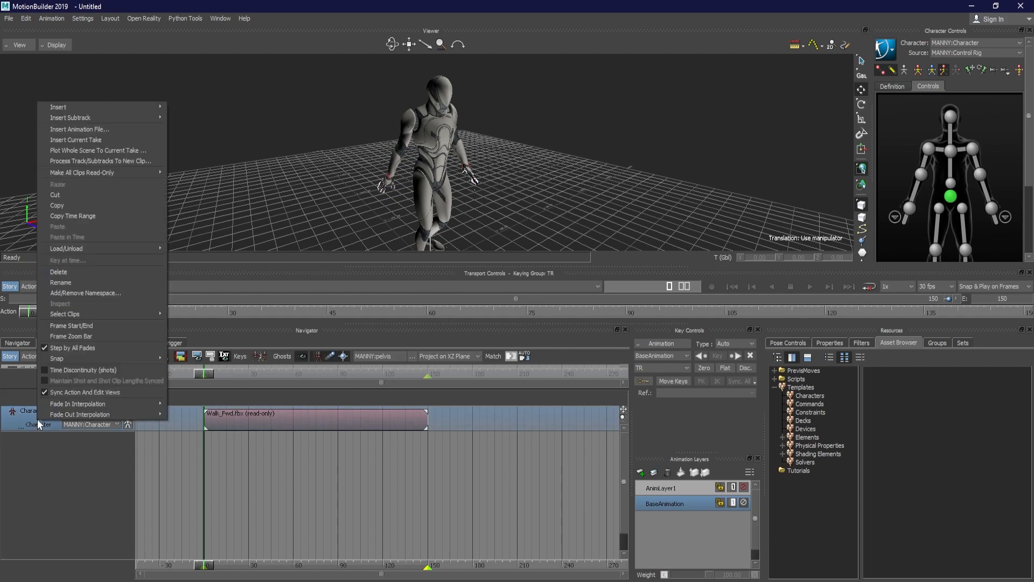
left_click(33, 488)
right_click(25, 418)
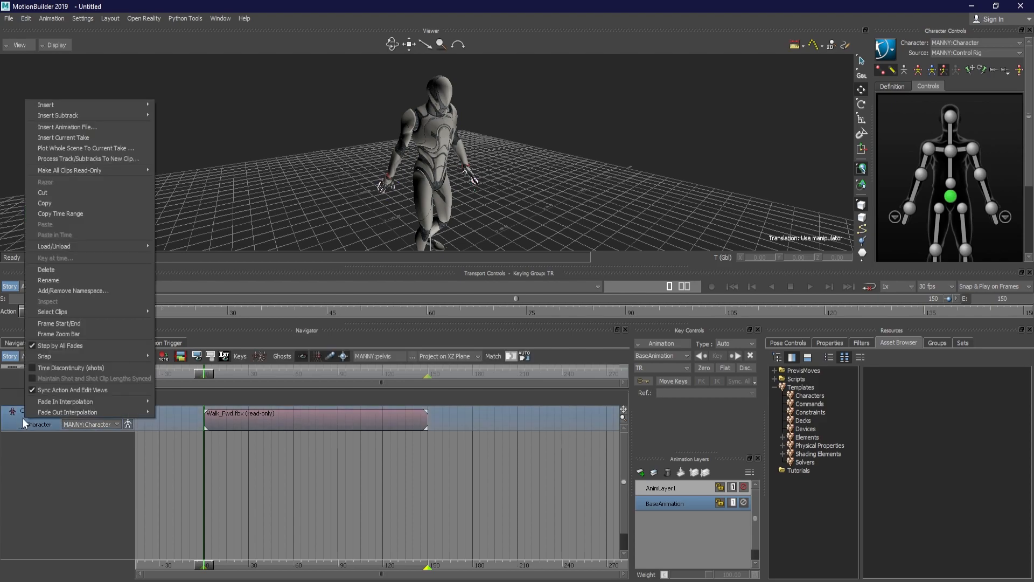
left_click(43, 281)
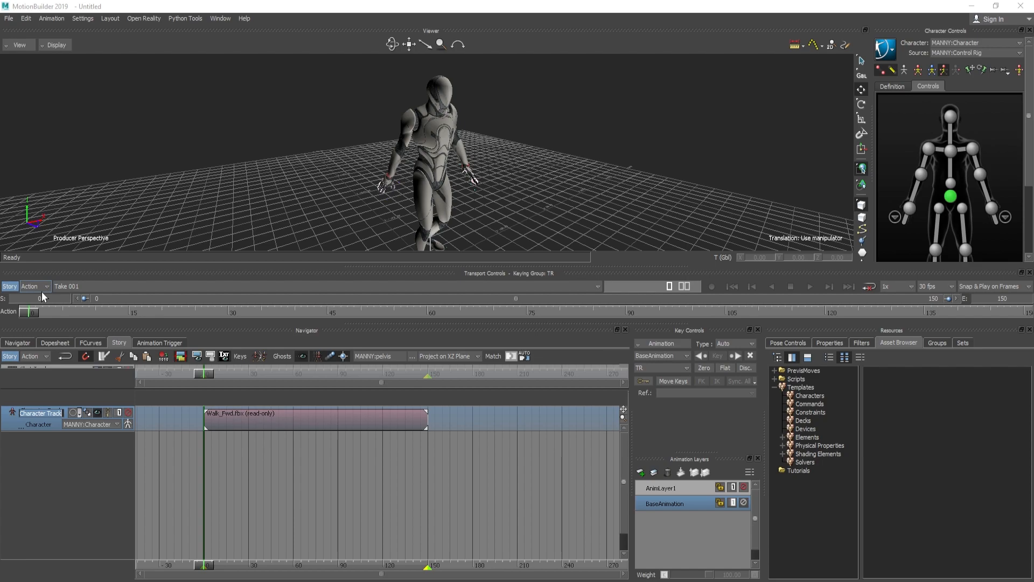
type("Walk_Fwd")
key("Return")
left_click(185, 405)
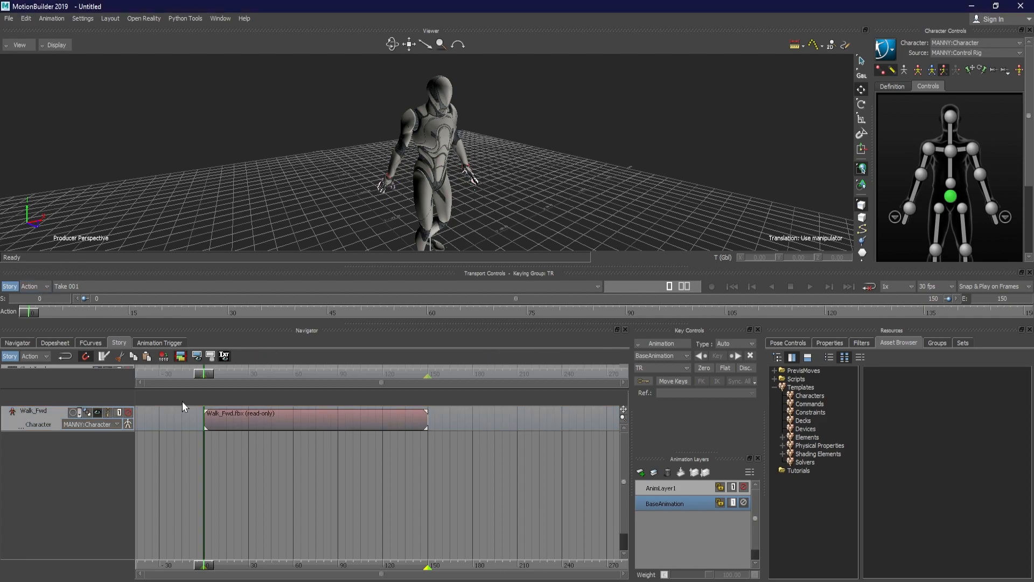
left_click_drag(183, 154, 291, 144, "alt")
middle_click_drag(291, 144, 208, 147, "alt")
left_click_drag(208, 147, 208, 143, "alt")
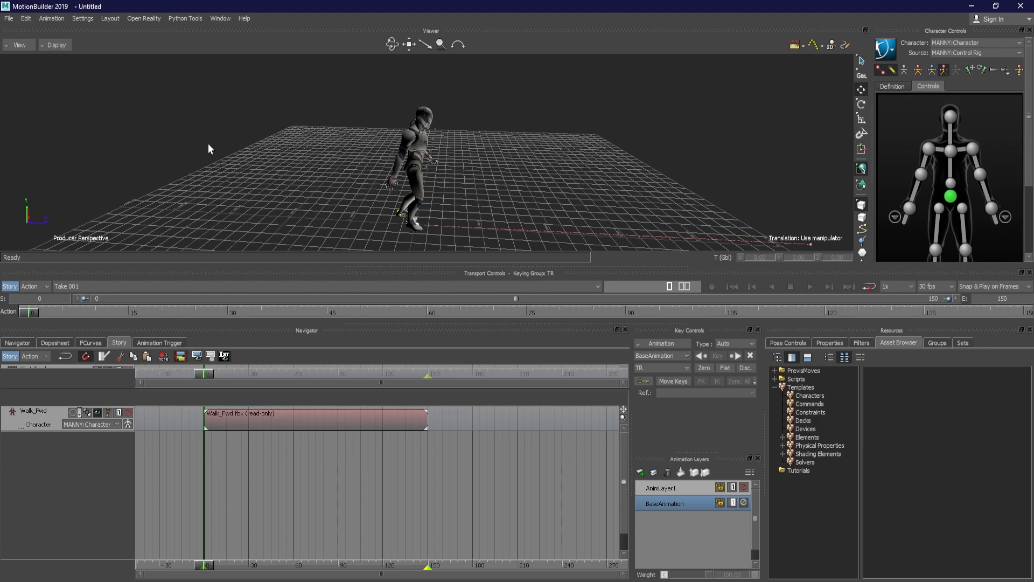
Start saving the scene as a new file and create and open a to_LIAR folder inside Mod1_Brief1
left_click(9, 19)
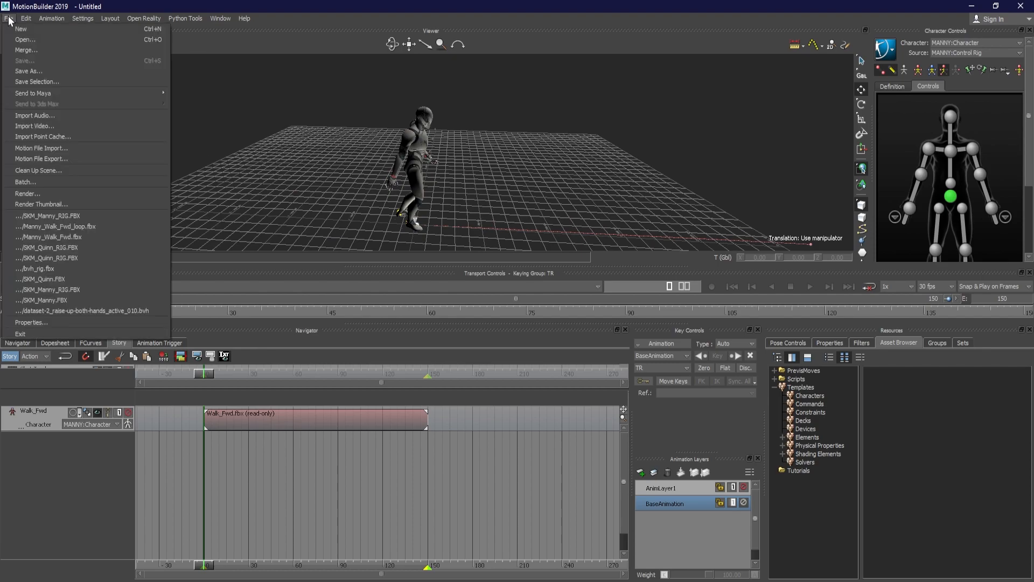
mouse_move(8, 18)
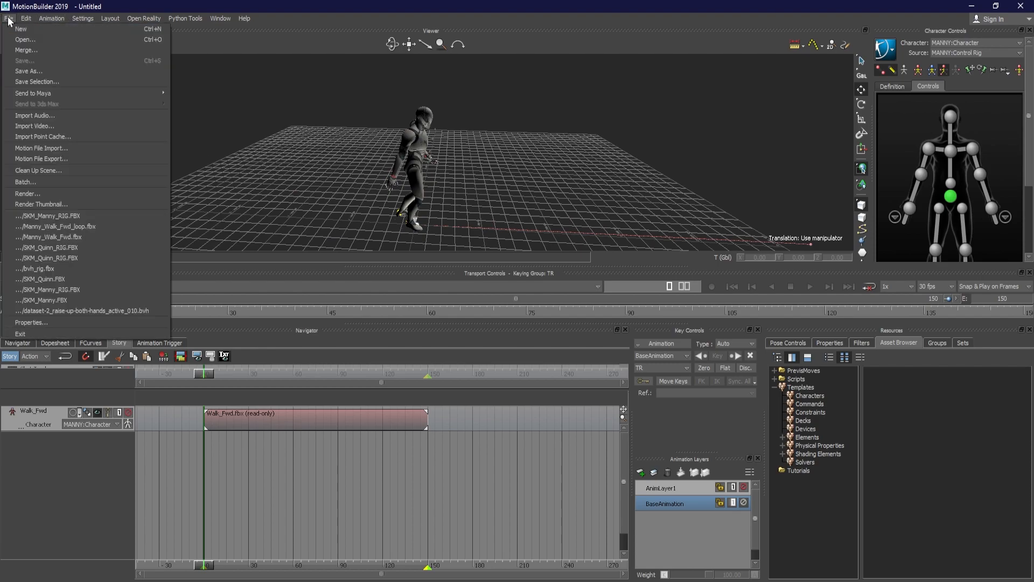
left_click(44, 70)
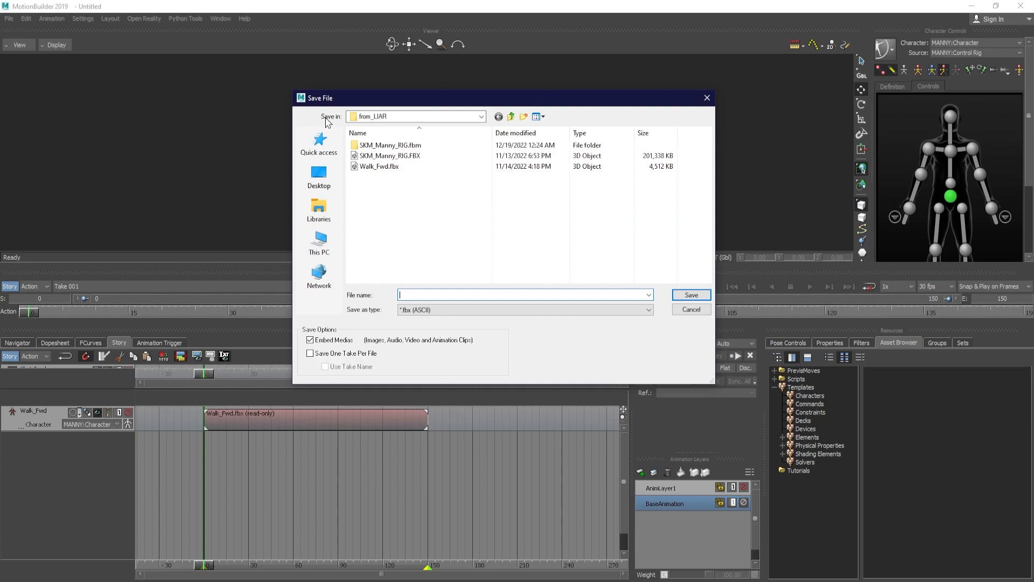
left_click(510, 116)
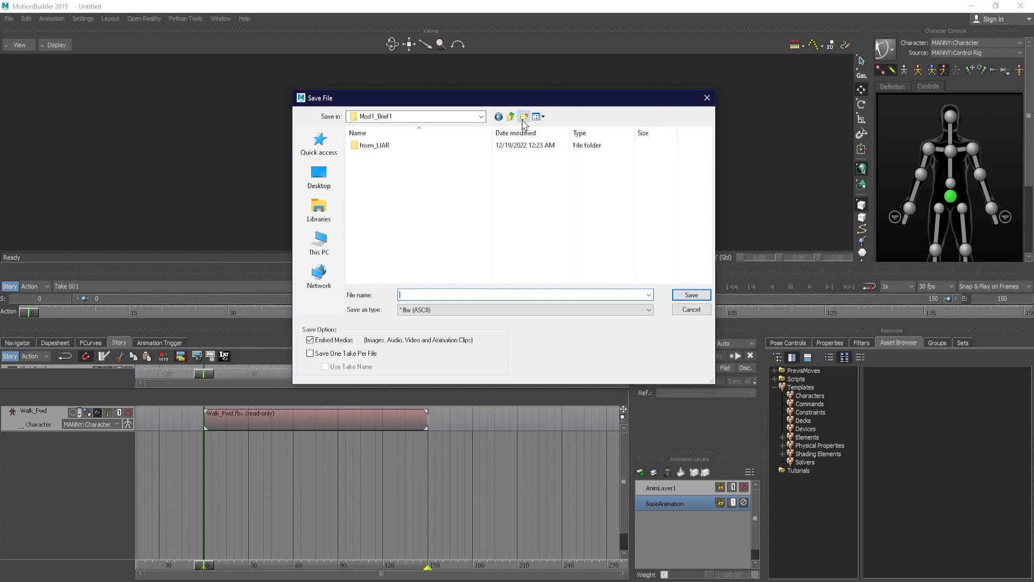
left_click(523, 117)
type("to_")
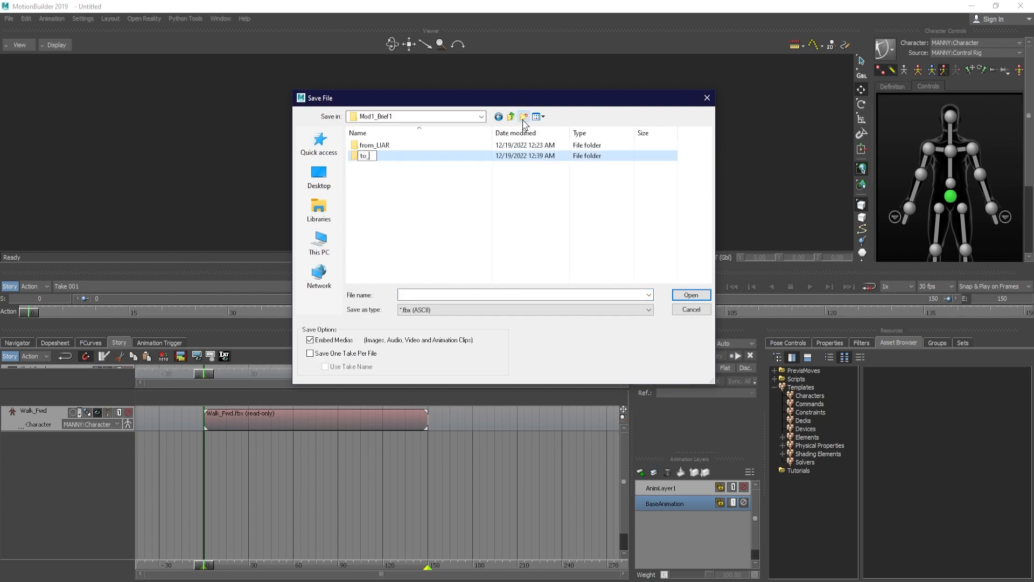
type("LIAR")
key("Return")
double_click(384, 157)
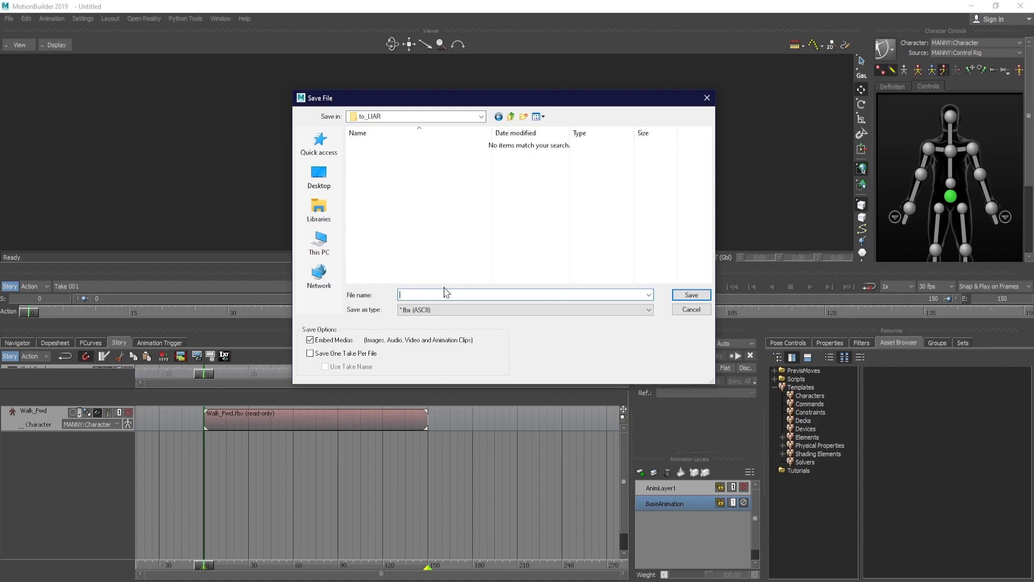
Save the scene as MANNY_Walk_Fwd_v0001 in ASCII FBX format with embedded media and the default save options for Take 001
type("MANNY_Walk_Fwd_v")
type("00")
left_click_drag(470, 294, 460, 295)
left_click(462, 294)
left_click_drag(469, 295, 461, 294)
left_click(465, 294)
left_click_drag(473, 295, 461, 295)
type("0001")
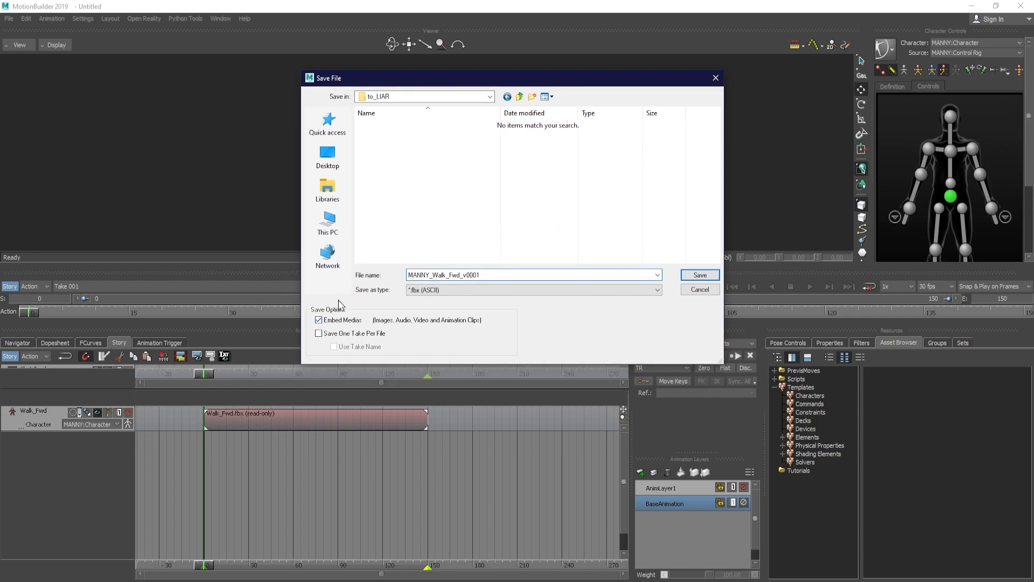
left_click(699, 275)
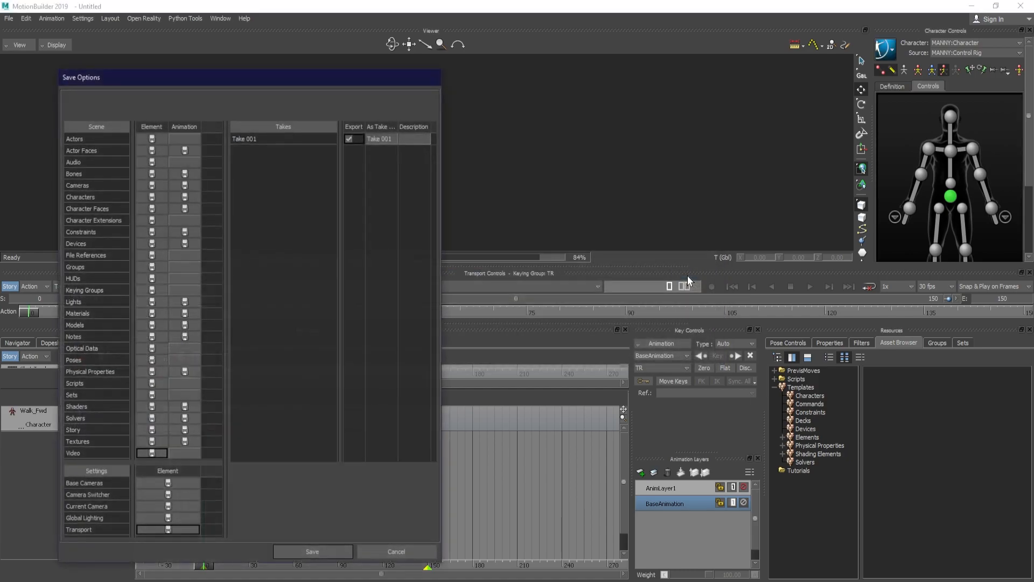
left_click_drag(365, 87, 662, 32)
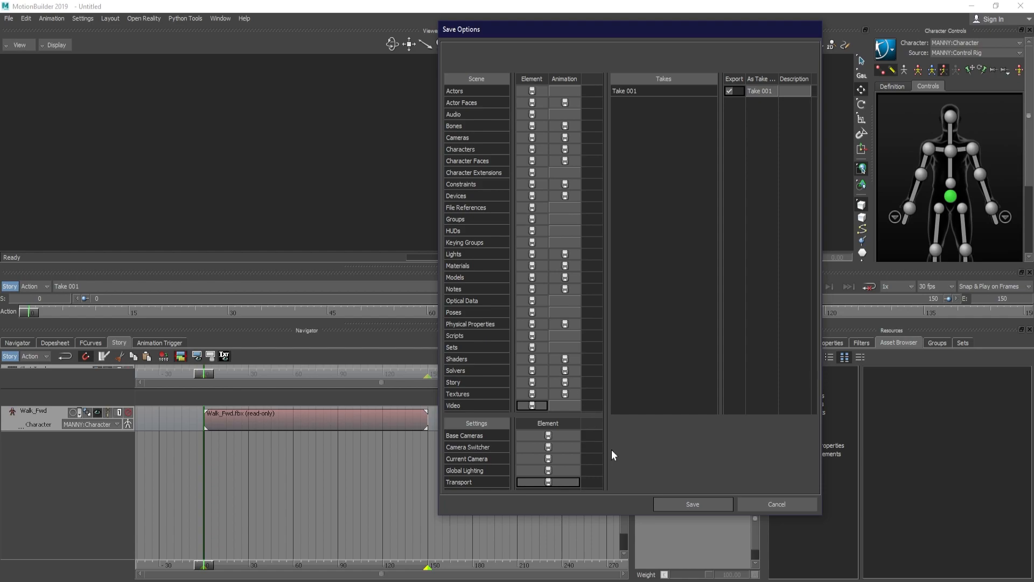
left_click(683, 506)
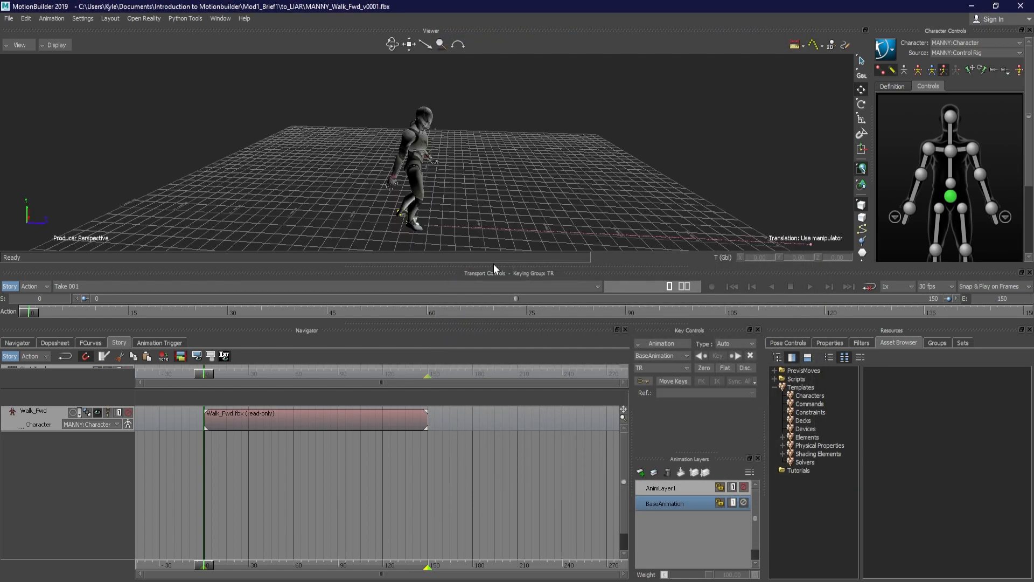
Switch to File Explorer and open the to_LIAR folder inside Mod1_Brief1 to check the saved file
left_click_drag(589, 173, 522, 146, "ctrl")
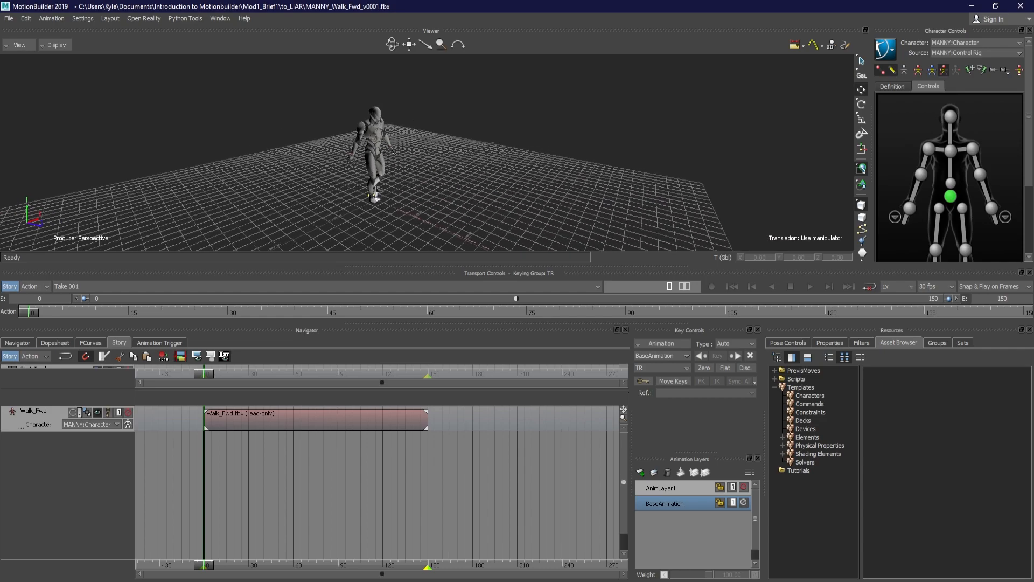
key("alt+Tab")
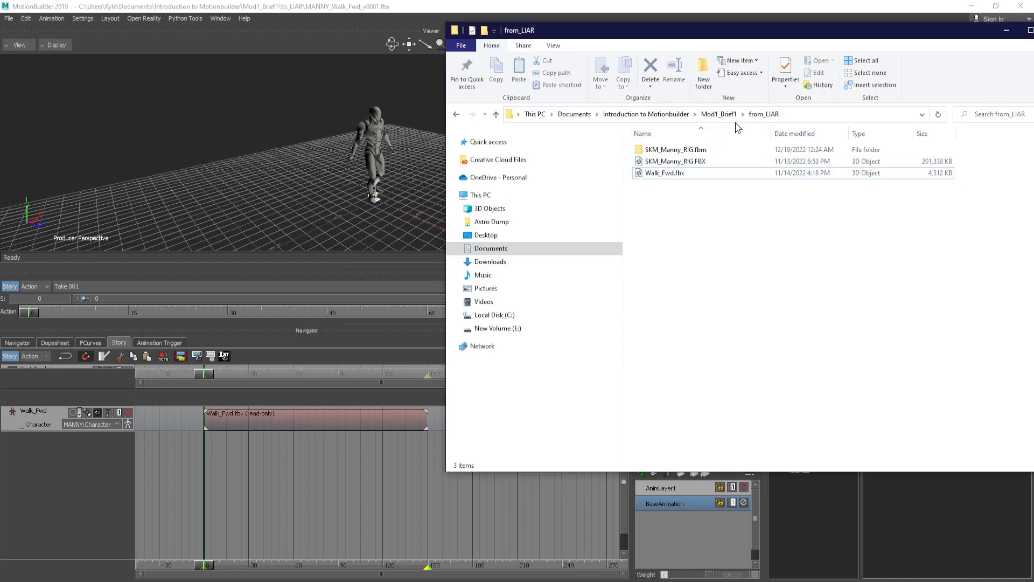
left_click(721, 114)
double_click(657, 162)
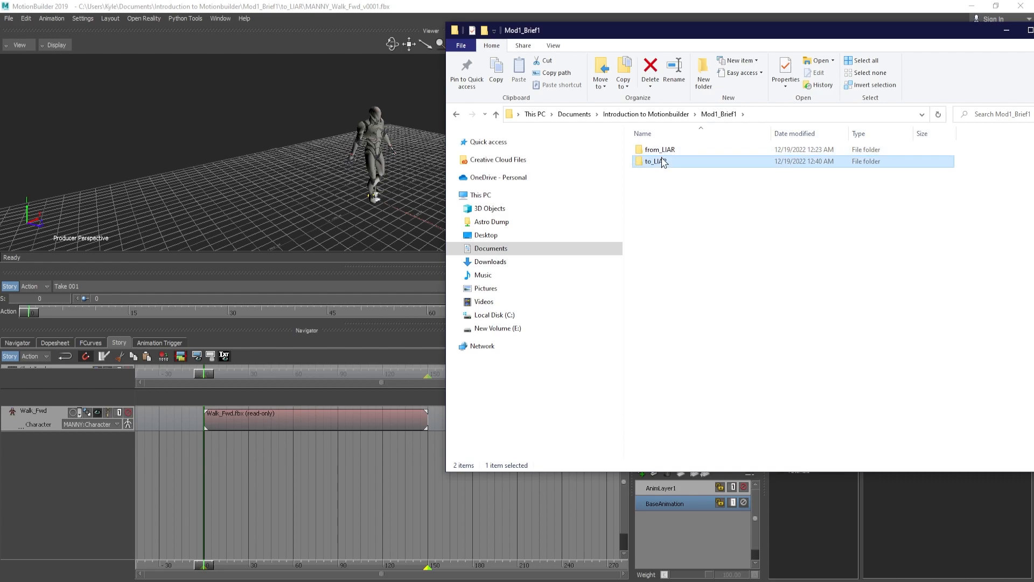
Select MANNY_Walk_Fwd_v0001.fbx in the to_LIAR folder, and switch to MotionBuilder to examine the scene's Textures and Videos entries
left_click(677, 150)
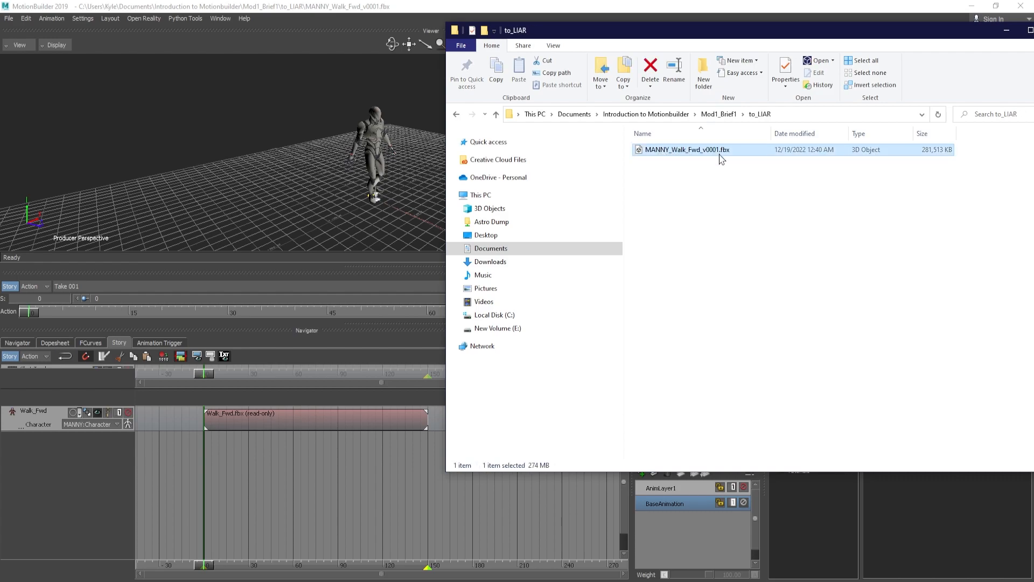
left_click_drag(559, 33, 533, 83)
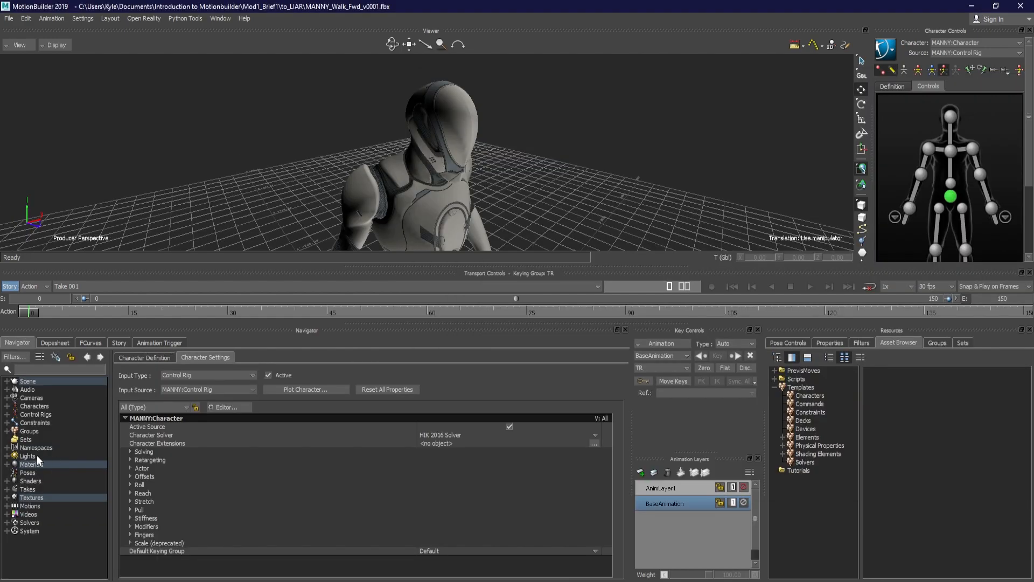
left_click(7, 497)
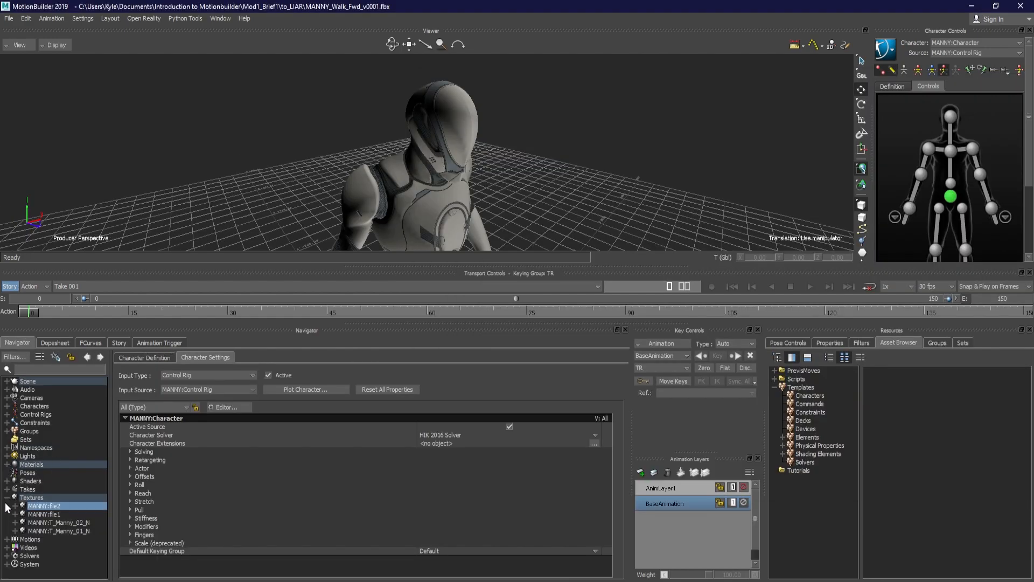
left_click(6, 547)
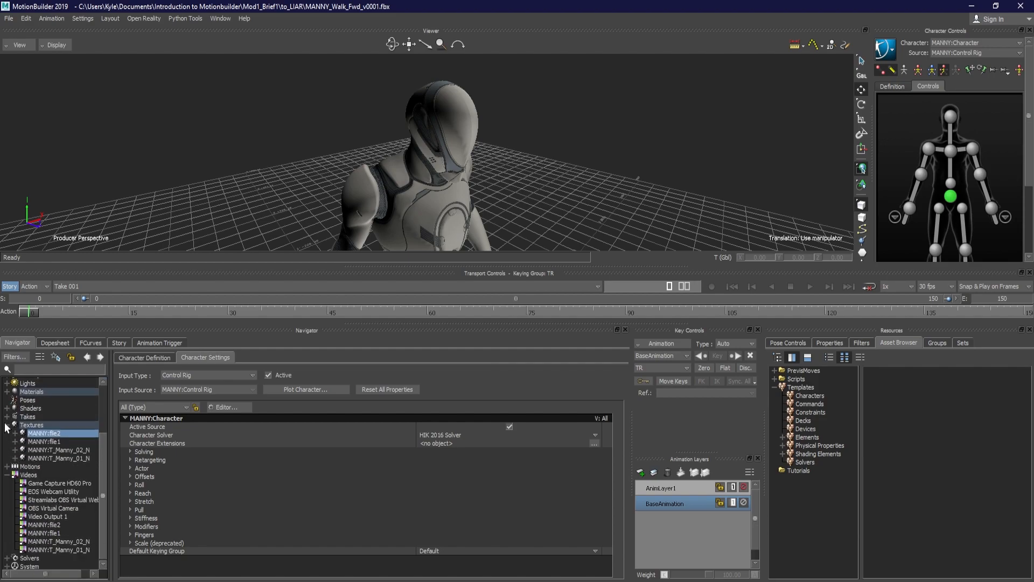
left_click(7, 431)
left_click(7, 473)
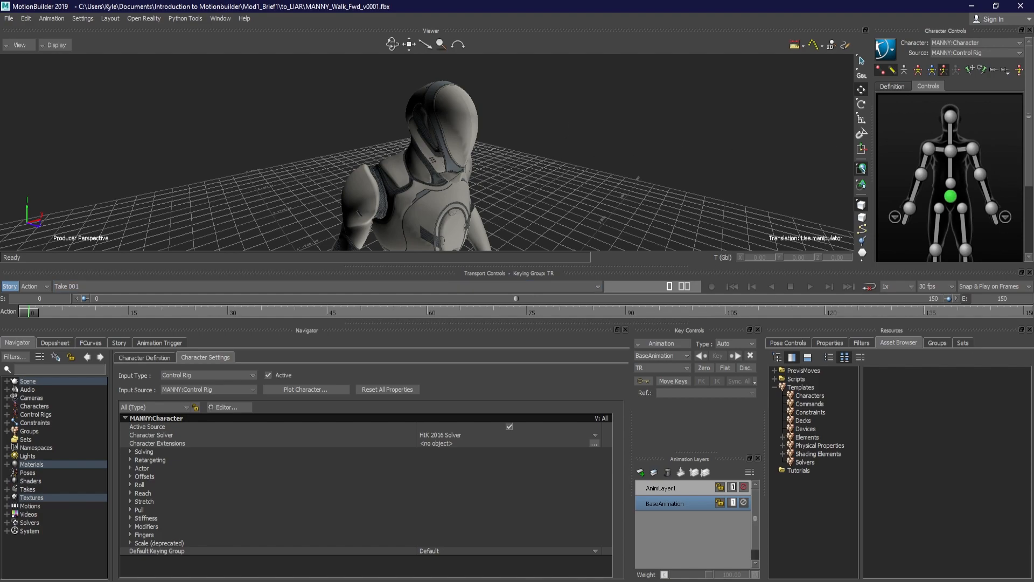
Switch to File Explorer and check the saved MANNY_Walk_Fwd_v0001.fbx file in the to_LIAR folder
key("alt+Tab")
left_click(704, 245)
left_click(675, 202)
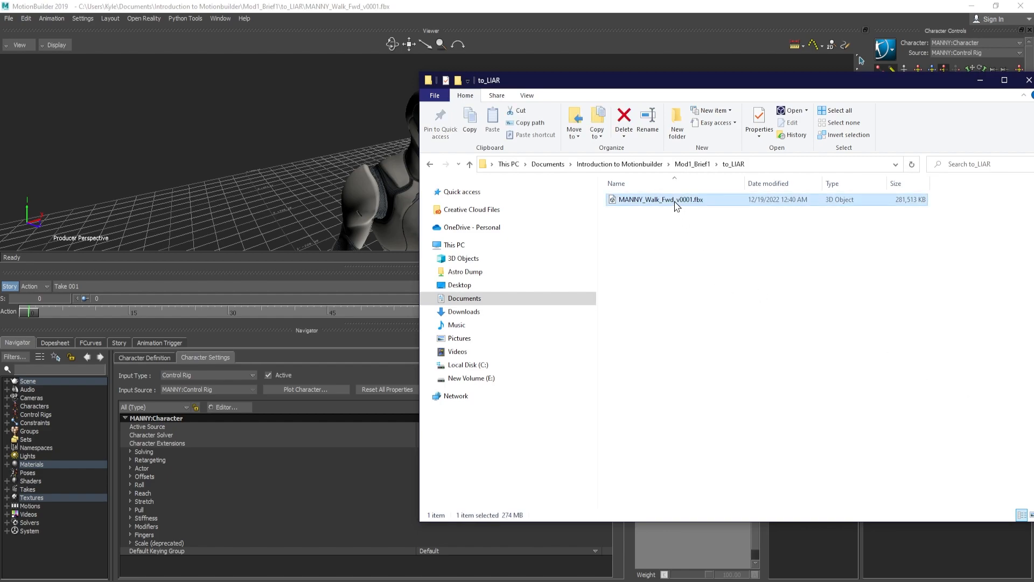
left_click_drag(561, 85, 670, 94)
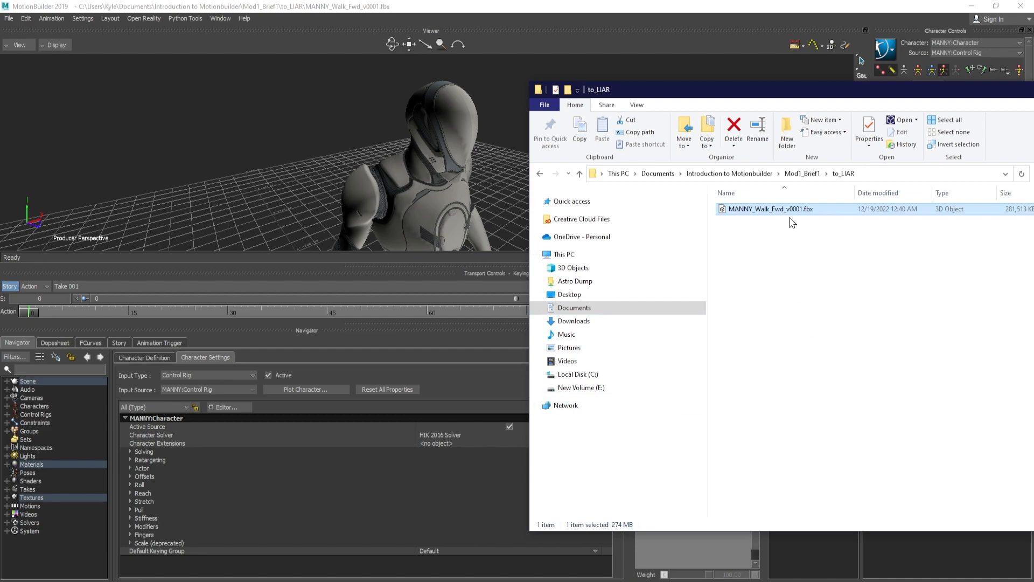
Open the SKM_Manny_RIG.fbm media folder inside Mod1_Brief1's from_LIAR folder
left_click(802, 173)
left_click(757, 212)
double_click(758, 211)
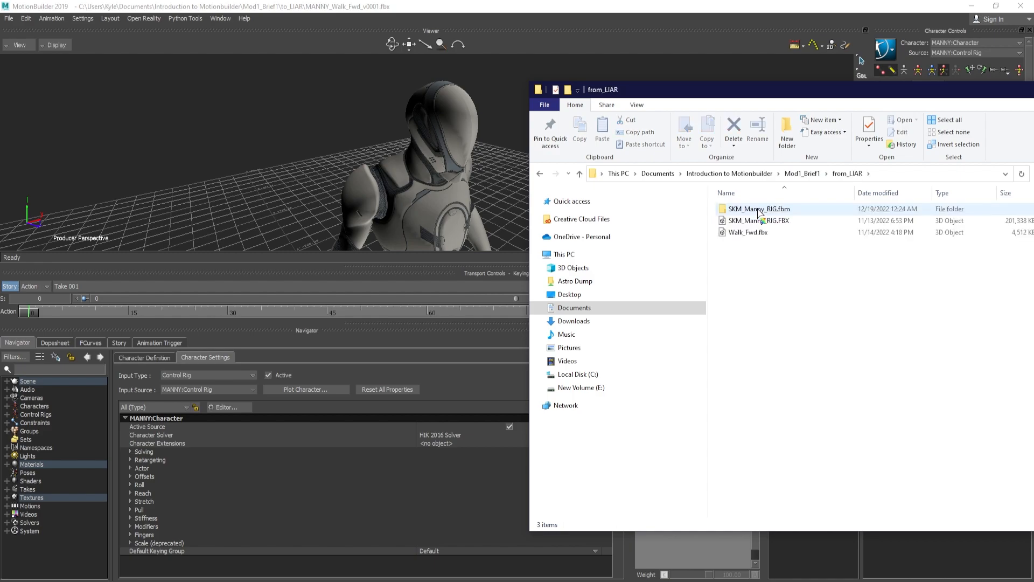
left_click(791, 212)
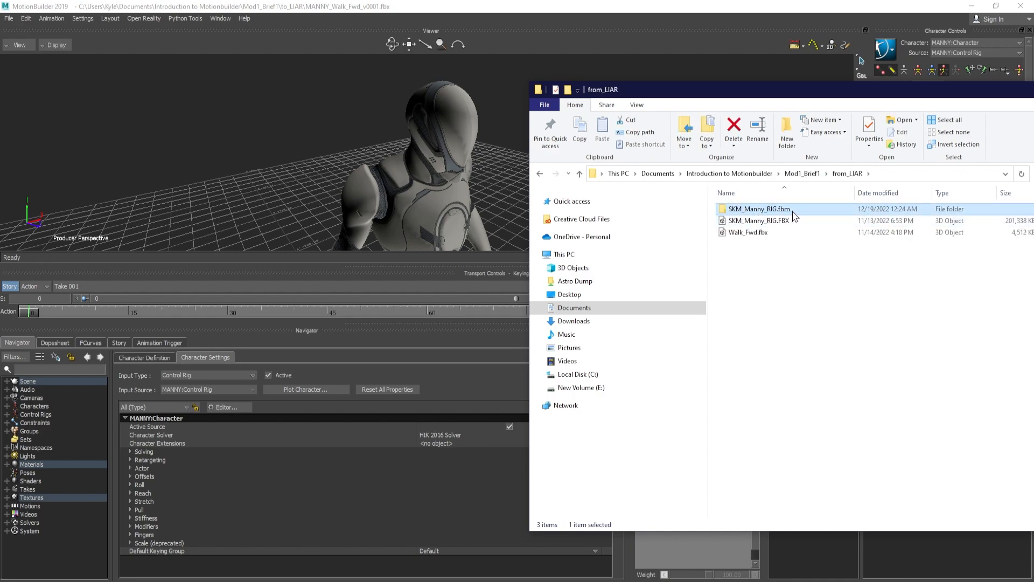
left_click_drag(821, 88, 767, 71)
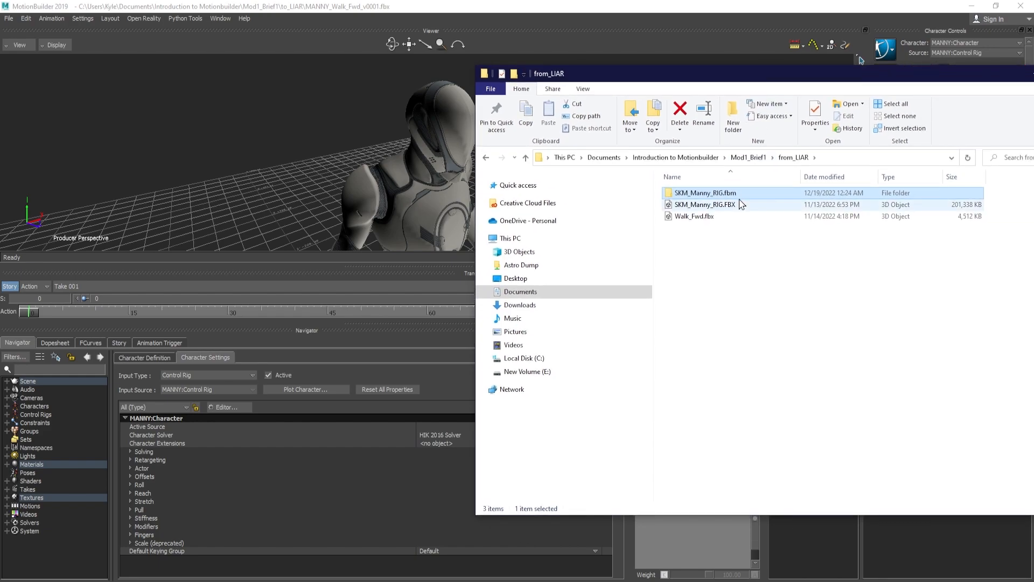
double_click(739, 194)
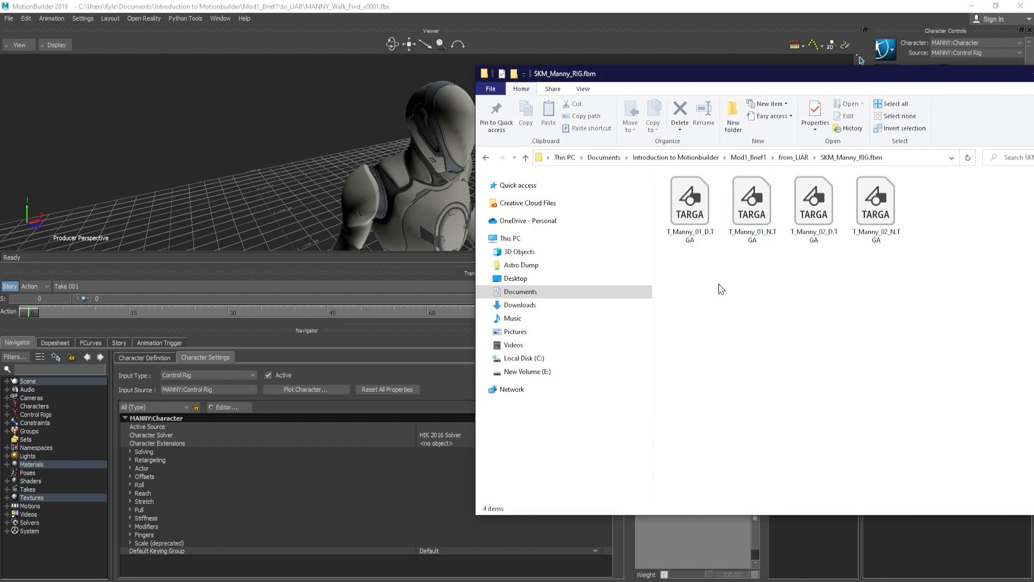
Examine the four T_Manny TARGA textures one by one and select them all
left_click_drag(677, 294, 881, 212)
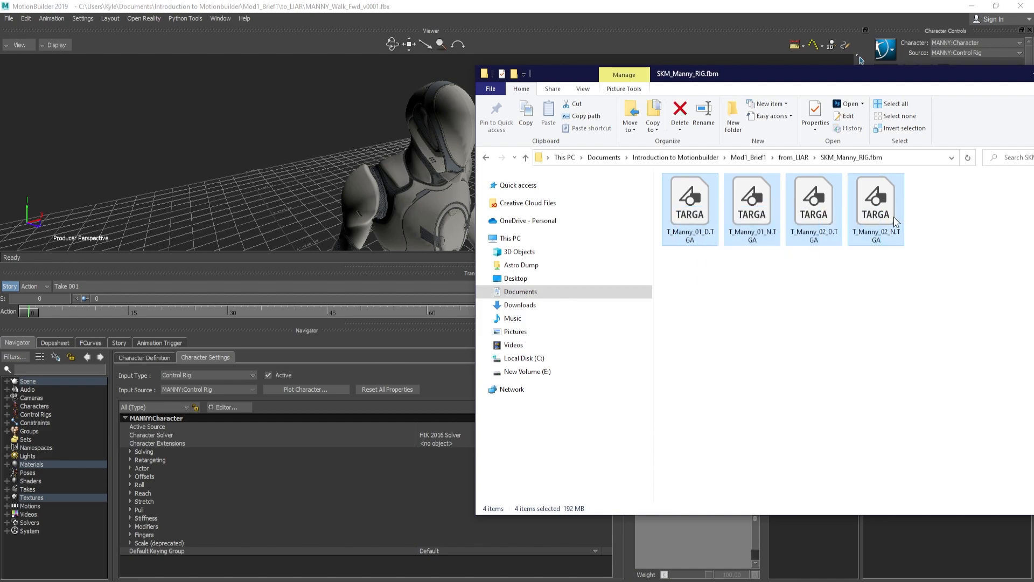
left_click(890, 216)
left_click(809, 210)
left_click(752, 211)
left_click(705, 220)
left_click_drag(691, 319, 897, 223)
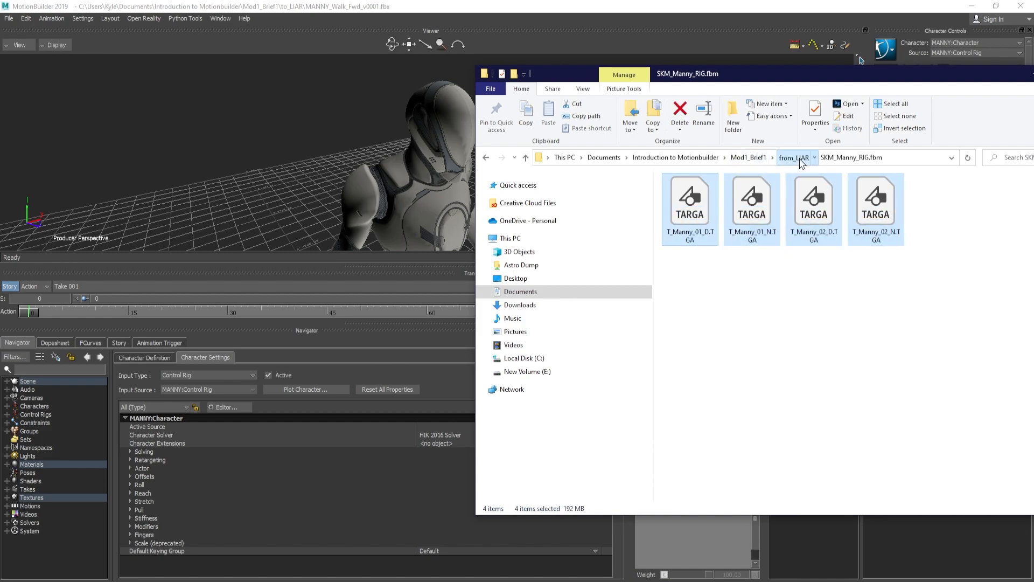
Go back through Mod1_Brief1 to the to_LIAR folder and review its contents
left_click(794, 157)
left_click(749, 157)
double_click(710, 207)
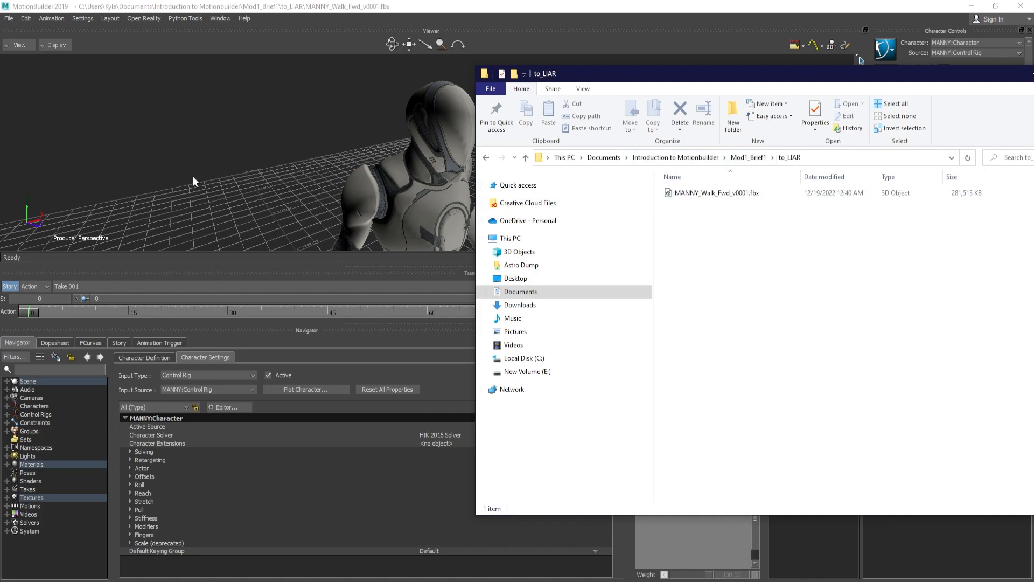
left_click_drag(1008, 81, 761, 73)
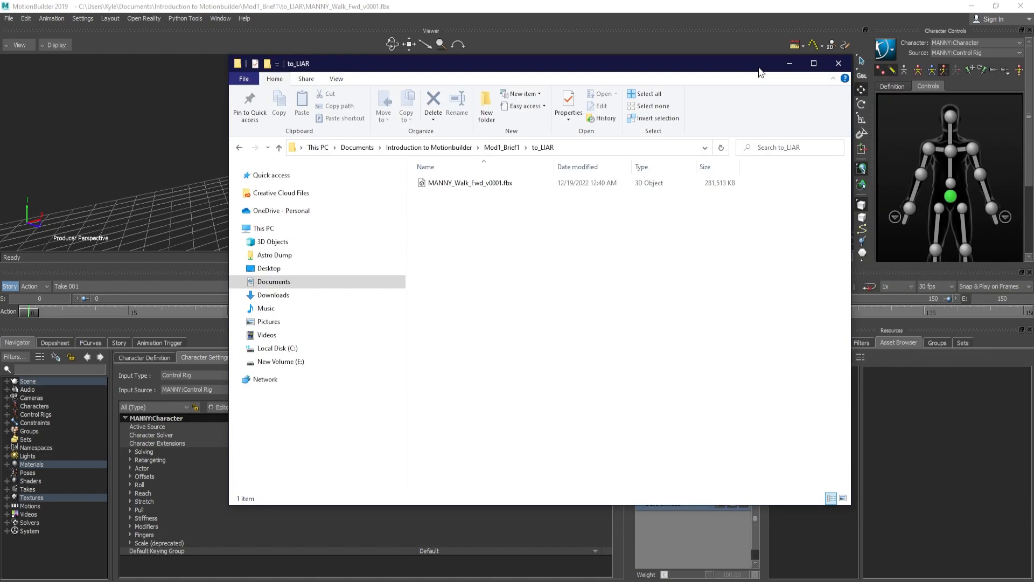